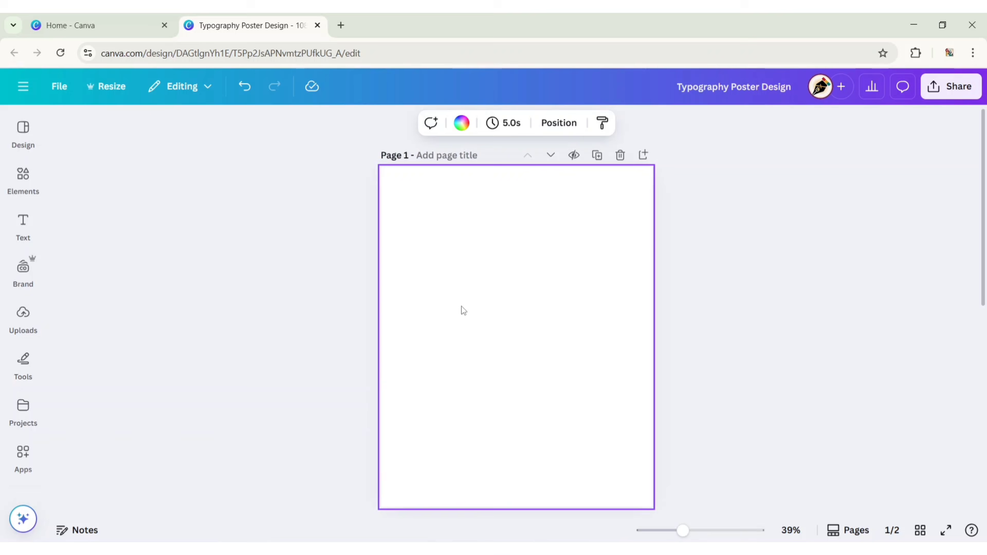
Fill the page background with the default red-to-orange gradient and set its style to run vertically, red above orange.
click(462, 122)
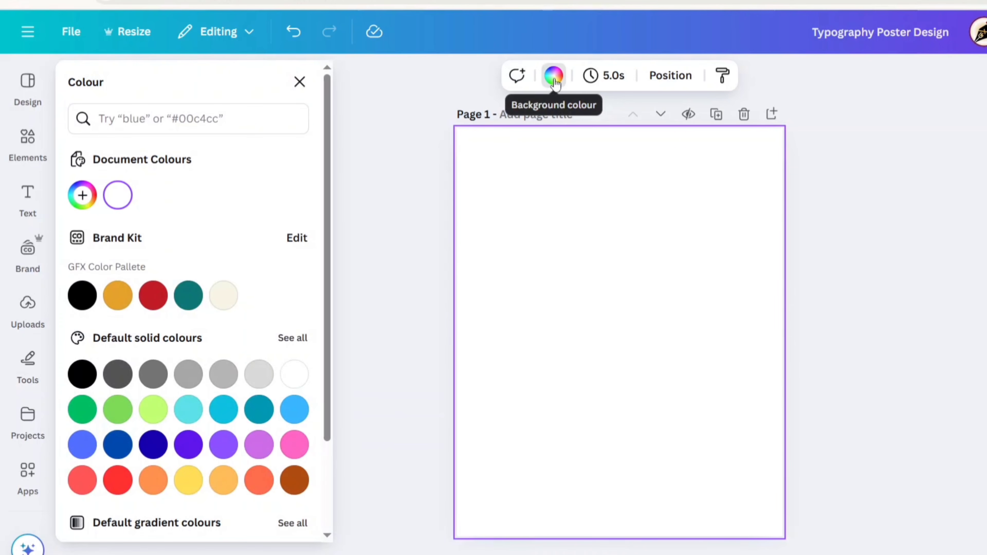
scroll(222, 451, down, 3)
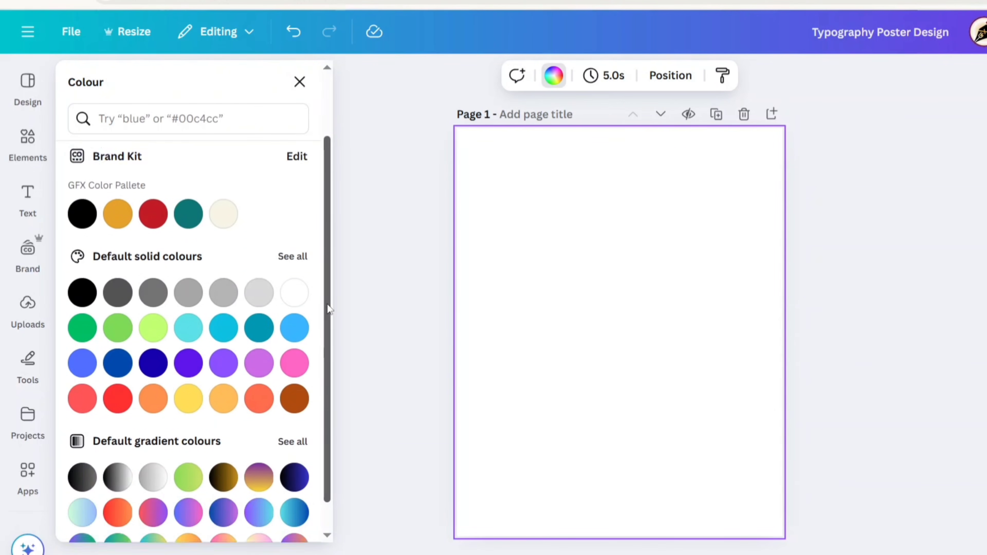
click(118, 479)
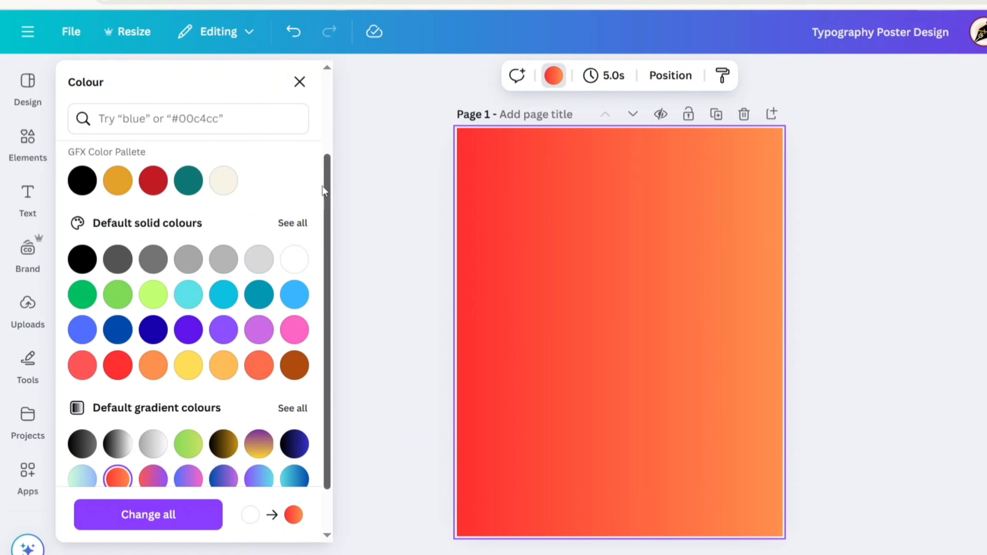
scroll(101, 311, up, 3)
click(82, 196)
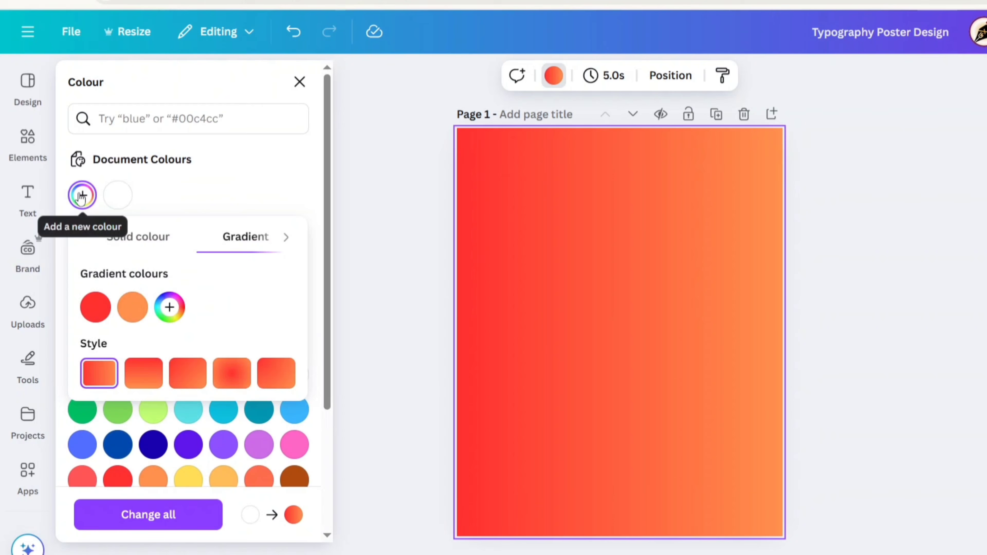
click(143, 374)
click(299, 82)
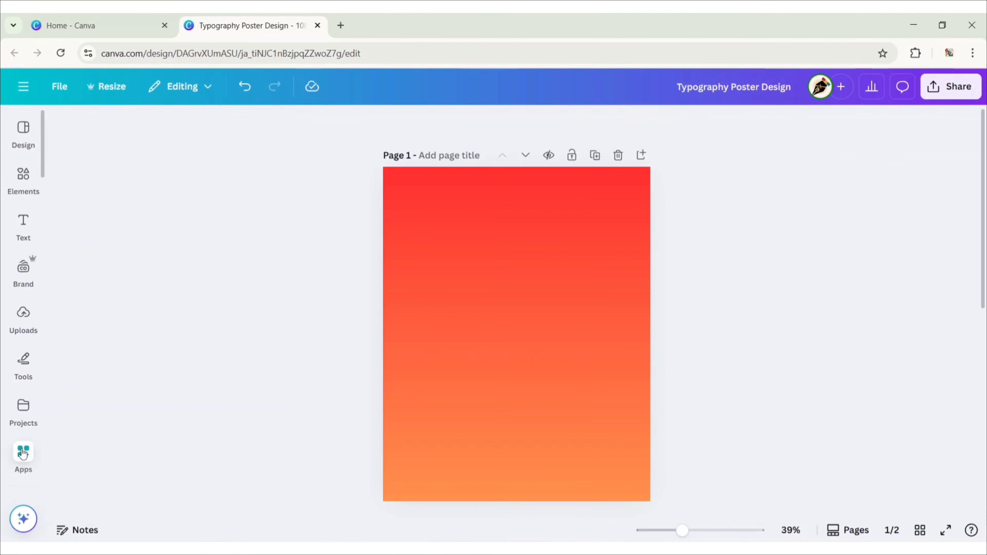
Find and open the TypeCraft app and replace its sample text with "Moving".
click(28, 470)
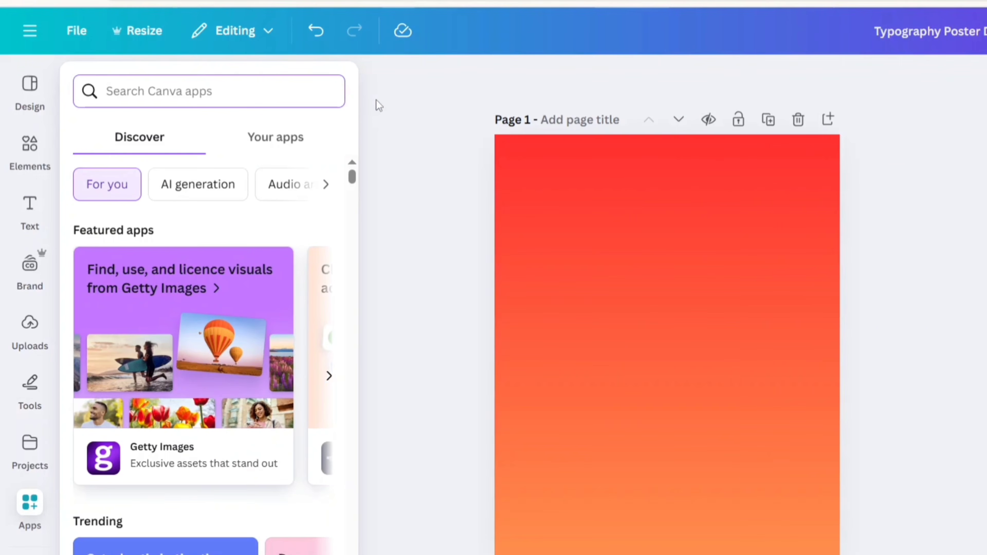
text(Typecraft)
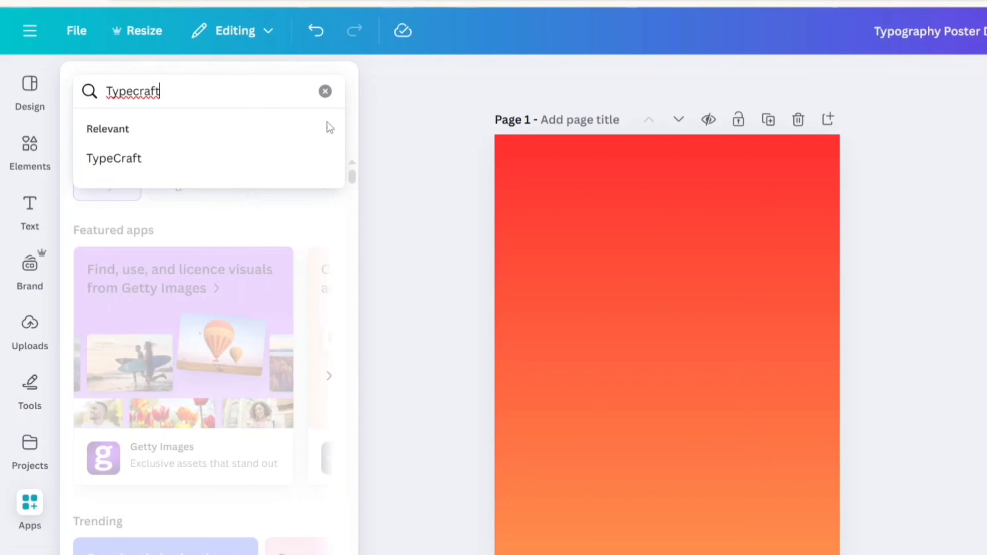
click(198, 162)
click(97, 146)
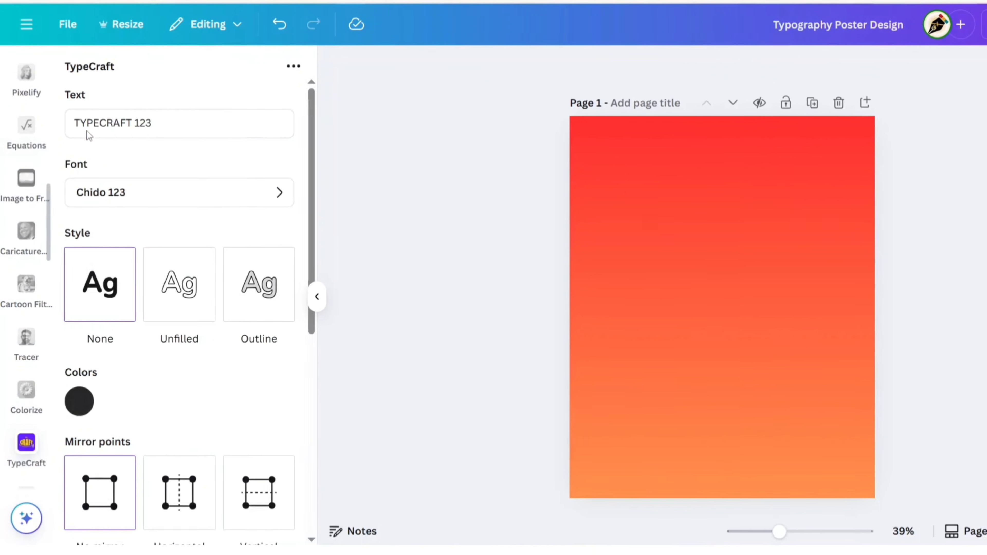
drag(158, 124, 72, 124)
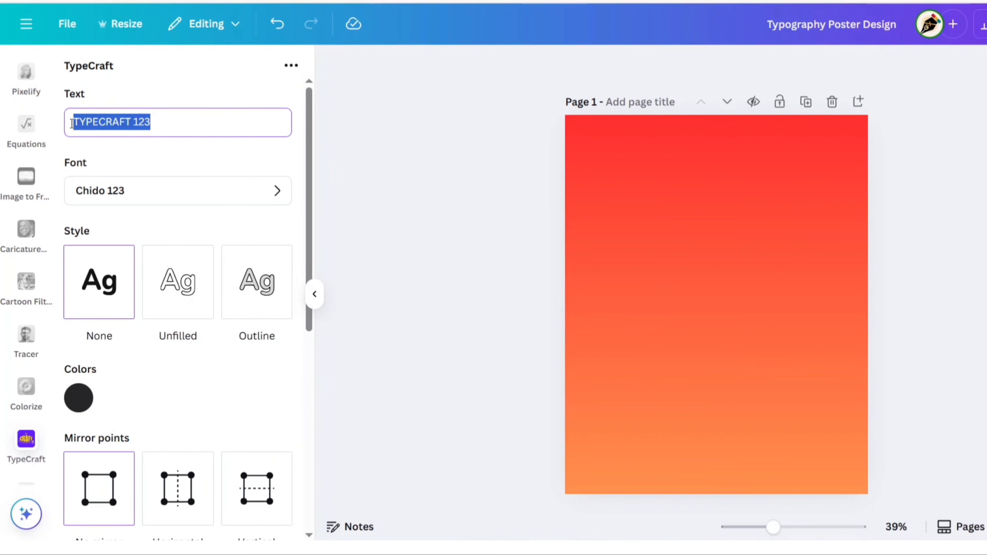
text(Moving)
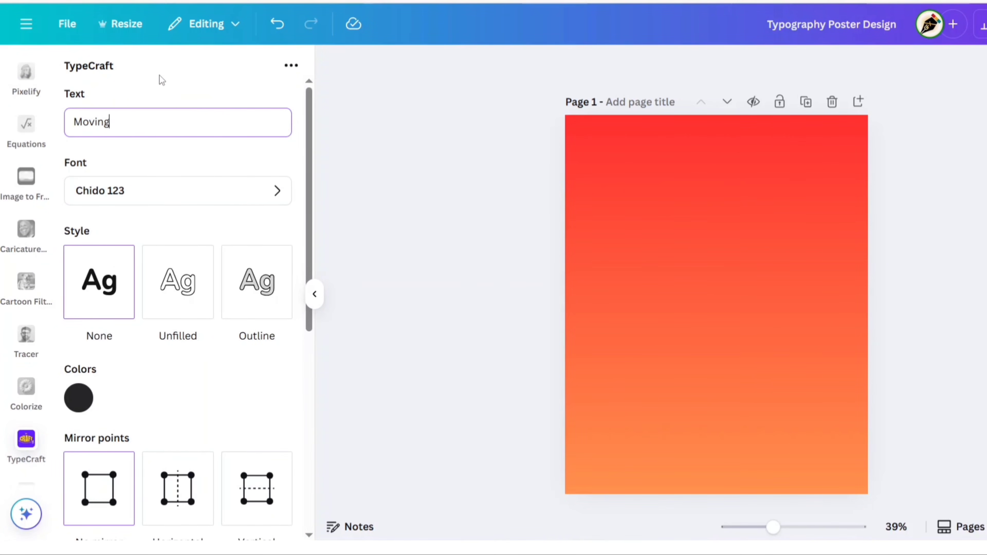
Set the TypeCraft text's font to Lethal 123 and its colour to white, #FFFFFF.
click(183, 190)
click(205, 132)
text(Lethal)
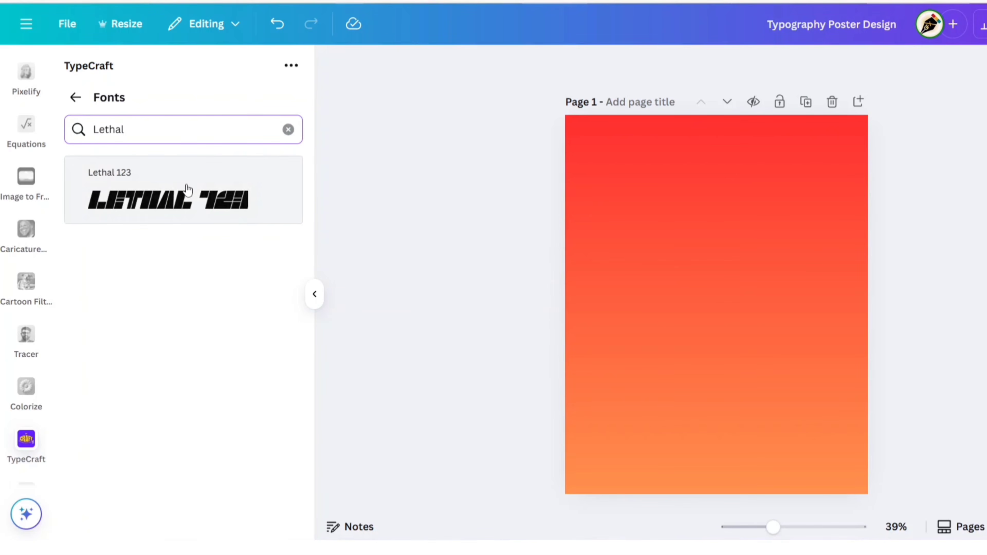
click(185, 197)
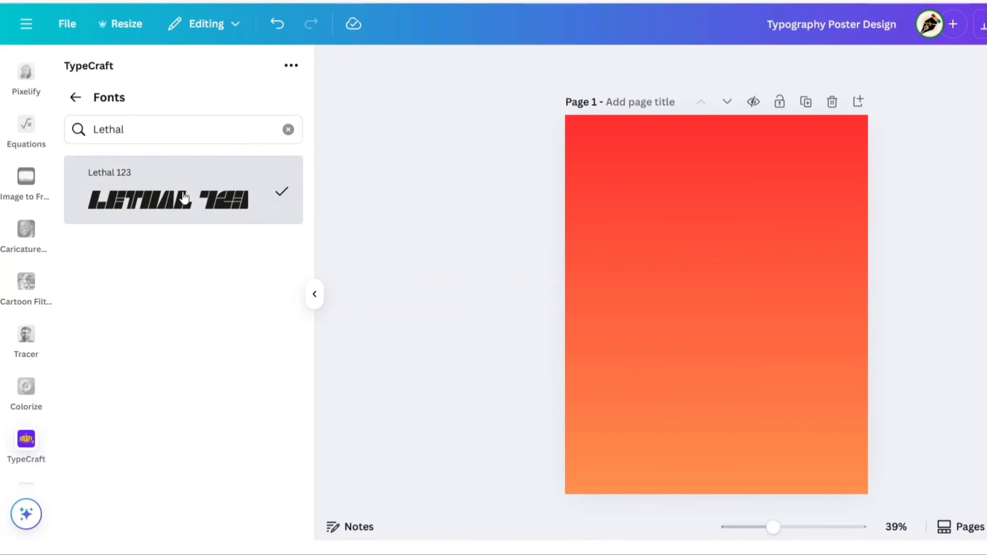
click(80, 99)
click(78, 397)
drag(82, 309, 75, 196)
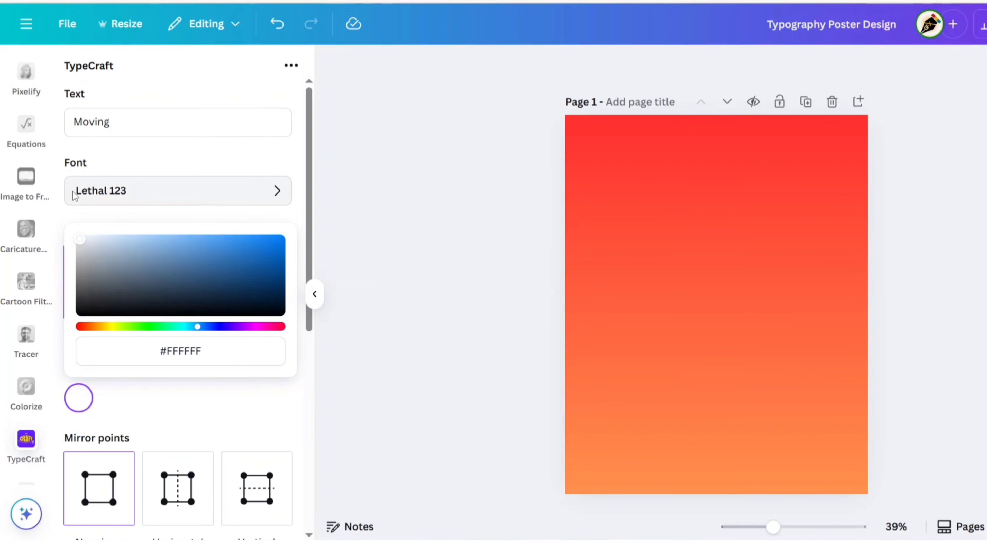
Stretch the Moving lettering into a tall, straight-sided rectangle using vertical mirror points and add it to the design.
drag(305, 151, 275, 384)
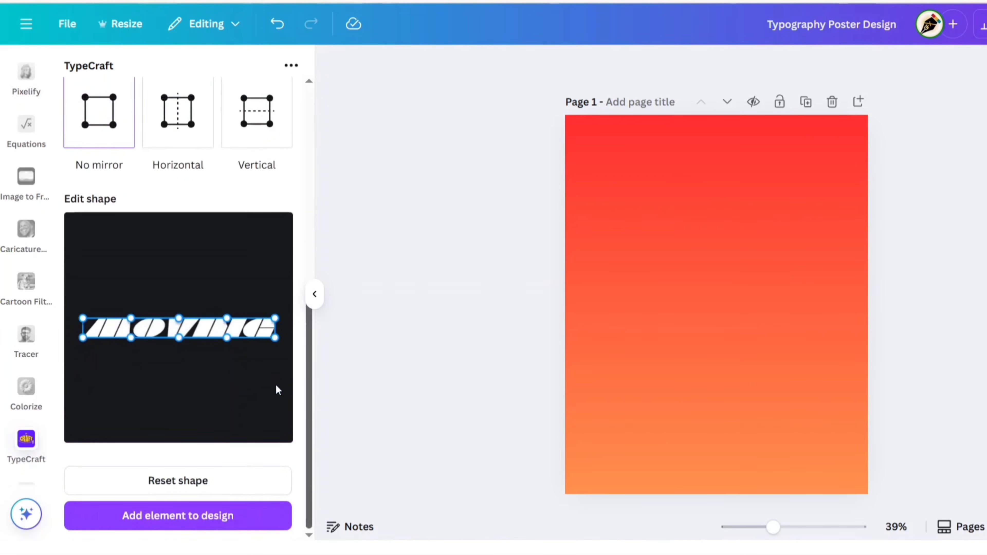
click(254, 120)
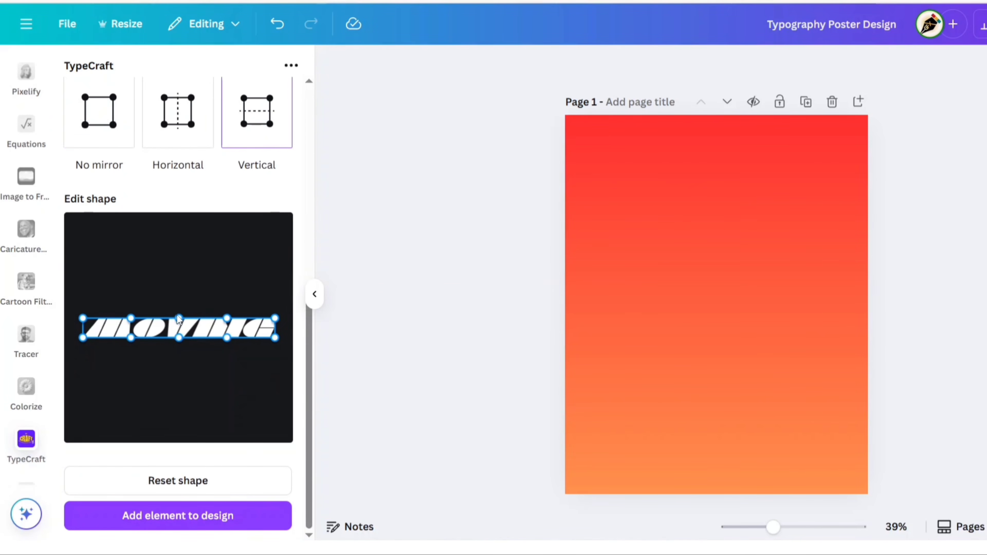
drag(178, 318, 180, 271)
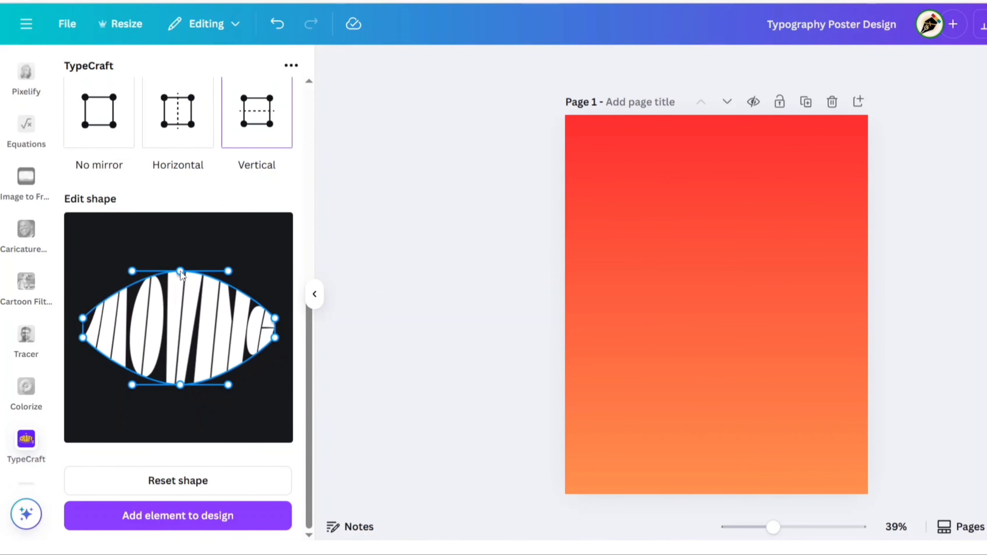
drag(275, 319, 273, 274)
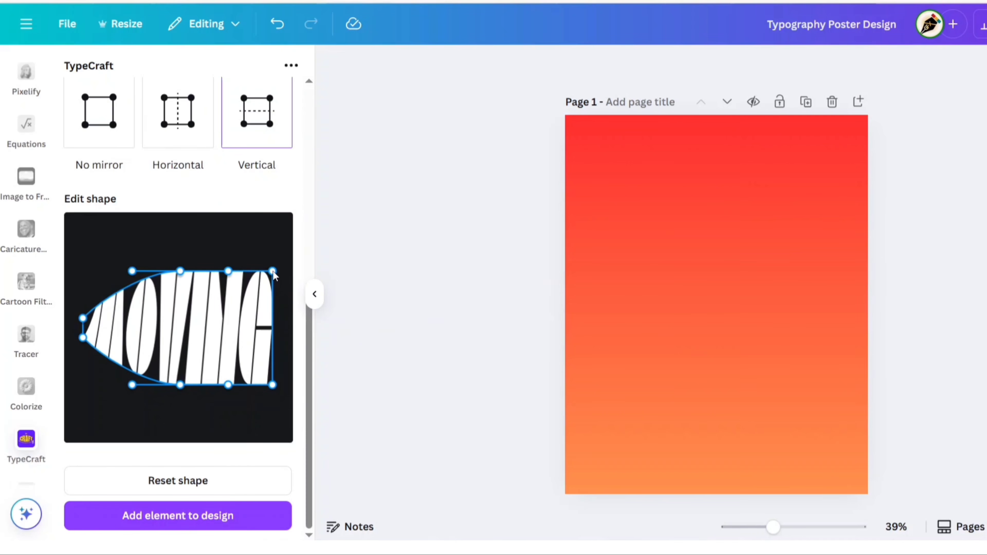
drag(83, 320, 79, 271)
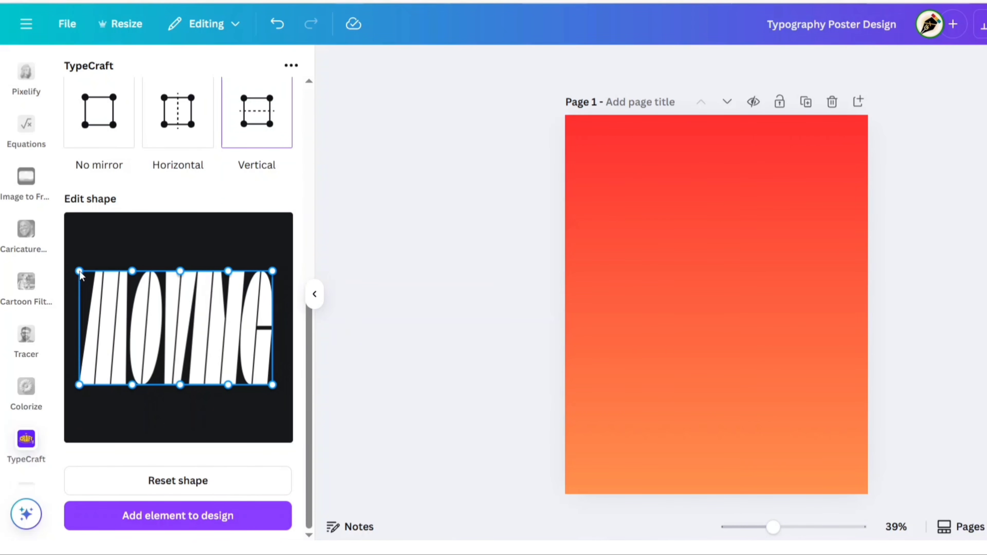
click(174, 517)
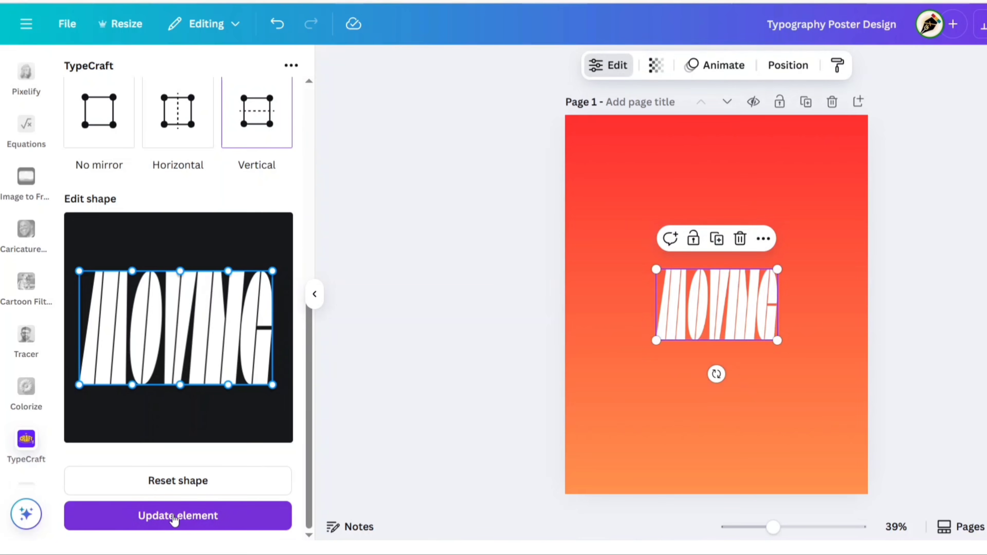
click(314, 294)
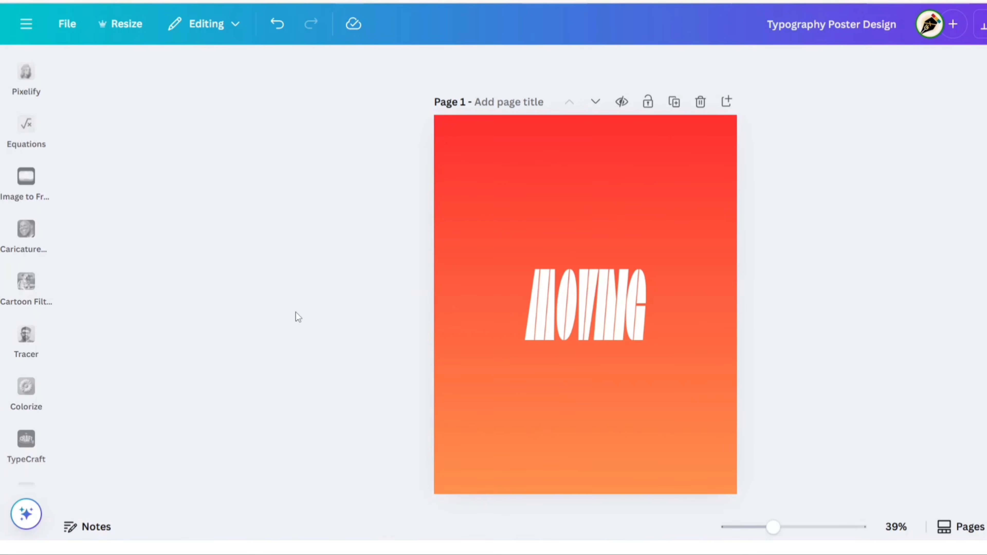
Enlarge the white Moving lettering, centre it in the page's upper half and place a duplicate directly below it.
drag(610, 313, 682, 290)
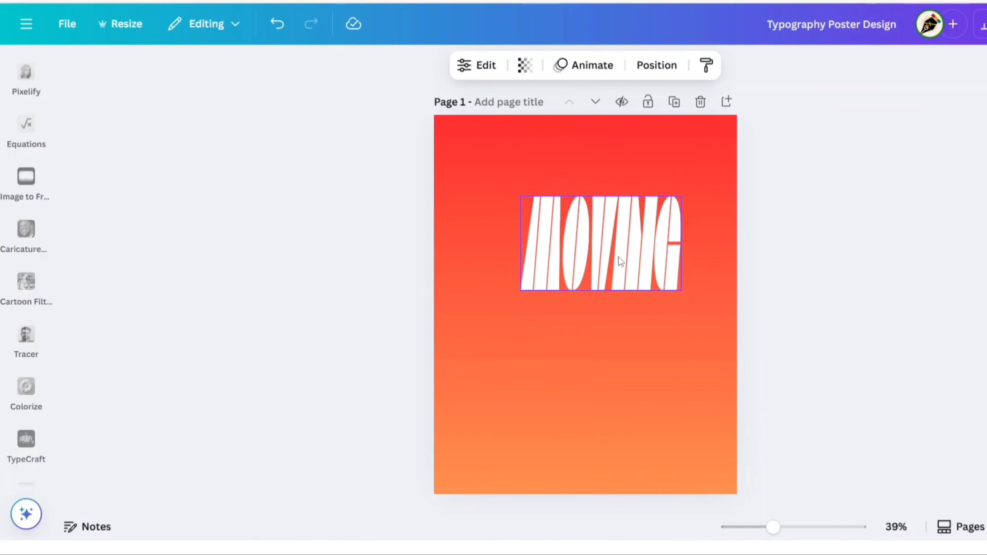
drag(618, 257, 587, 325)
click(586, 171)
Edit the lower Moving copy with no mirror and reshape its outline into a taller, roughly rectangular block.
click(486, 66)
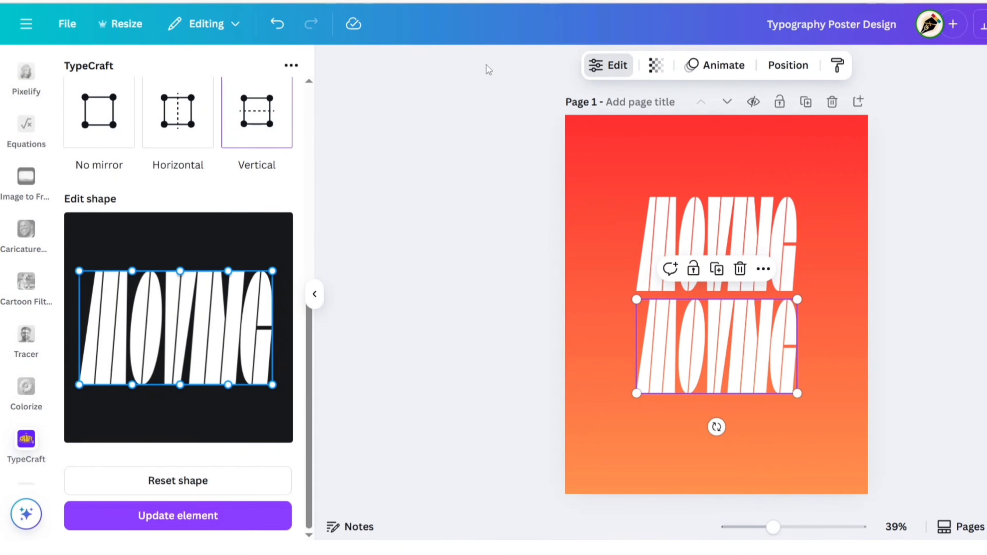
click(108, 135)
mouse_move(181, 272)
mouse_down()
mouse_move(180, 404)
mouse_move(178, 265)
mouse_up()
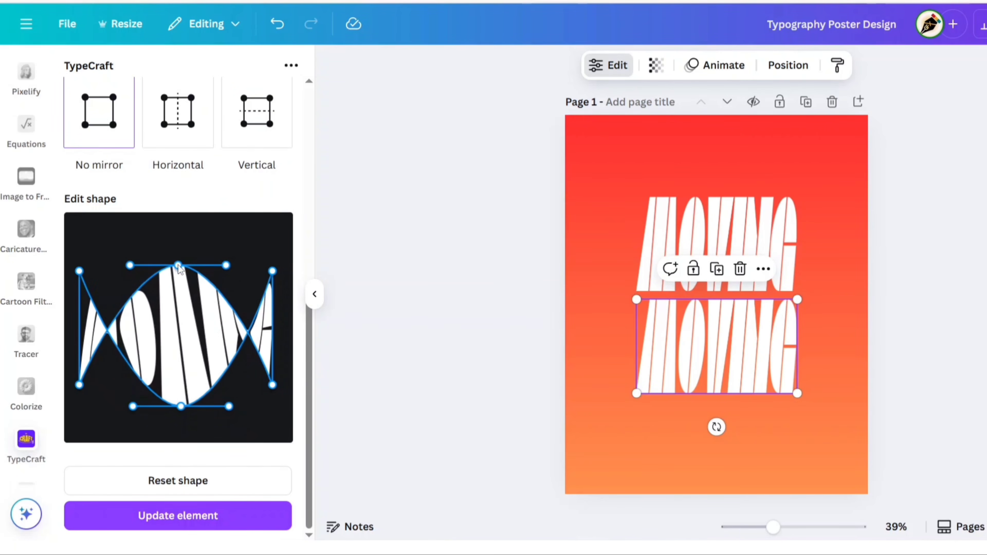
drag(273, 271, 273, 406)
drag(79, 271, 88, 407)
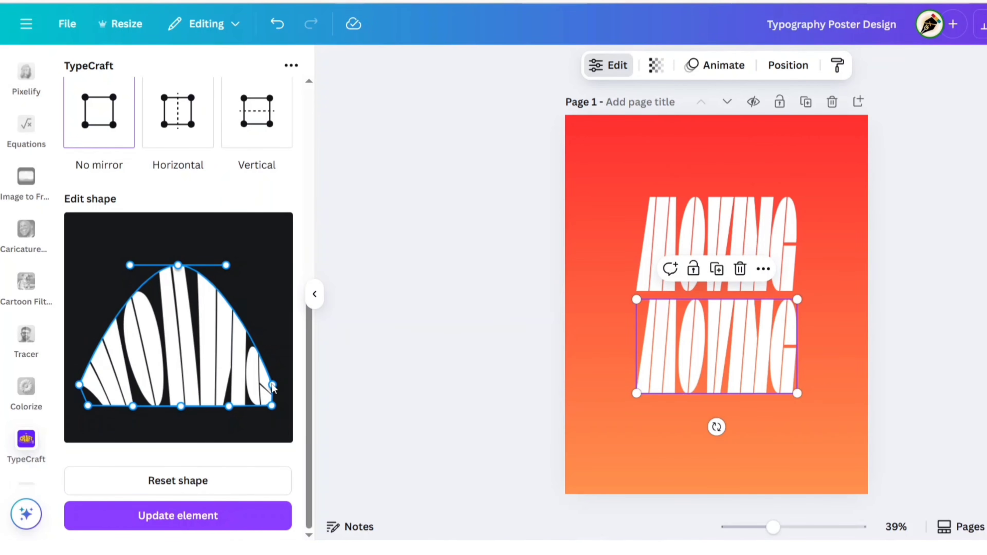
drag(273, 388, 276, 267)
drag(80, 386, 94, 267)
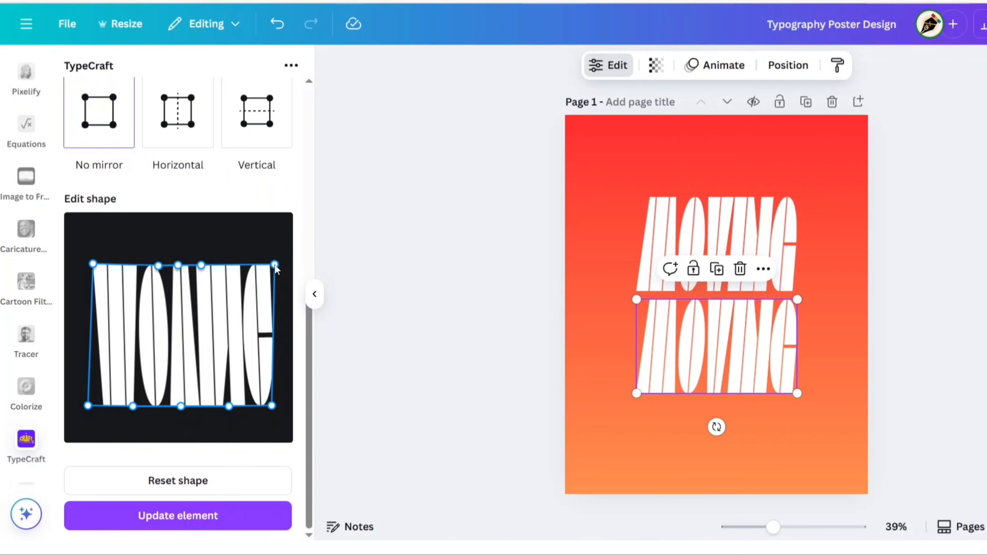
Taper the lower copy's outline into a trapezoid by pulling its upper corners inward and its lower corners outward.
drag(275, 269, 225, 265)
drag(94, 264, 137, 268)
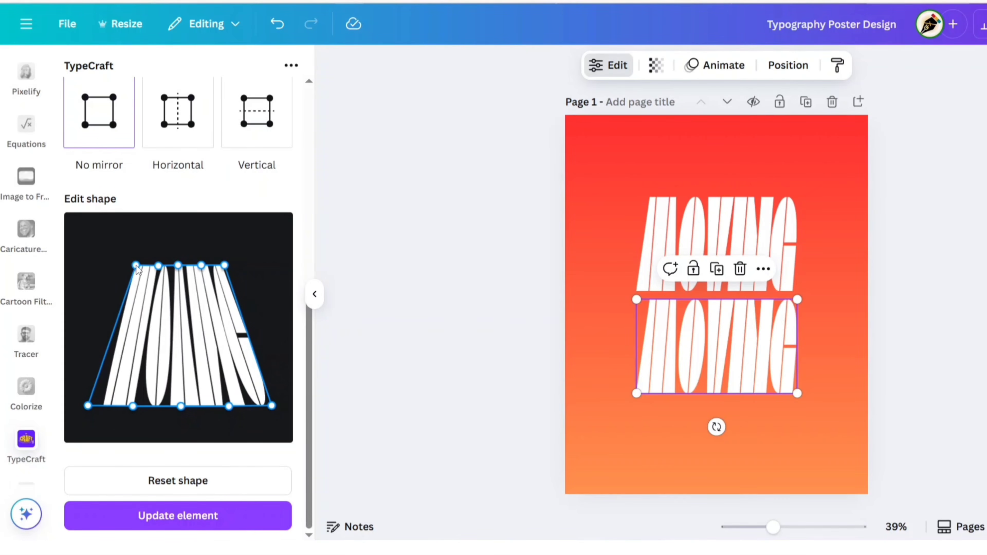
drag(89, 407, 68, 407)
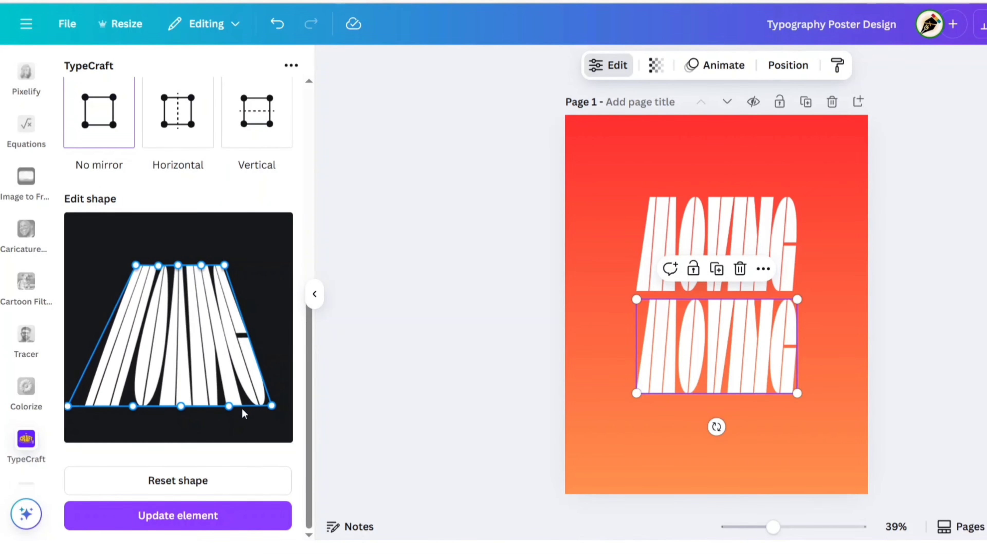
drag(272, 406, 289, 405)
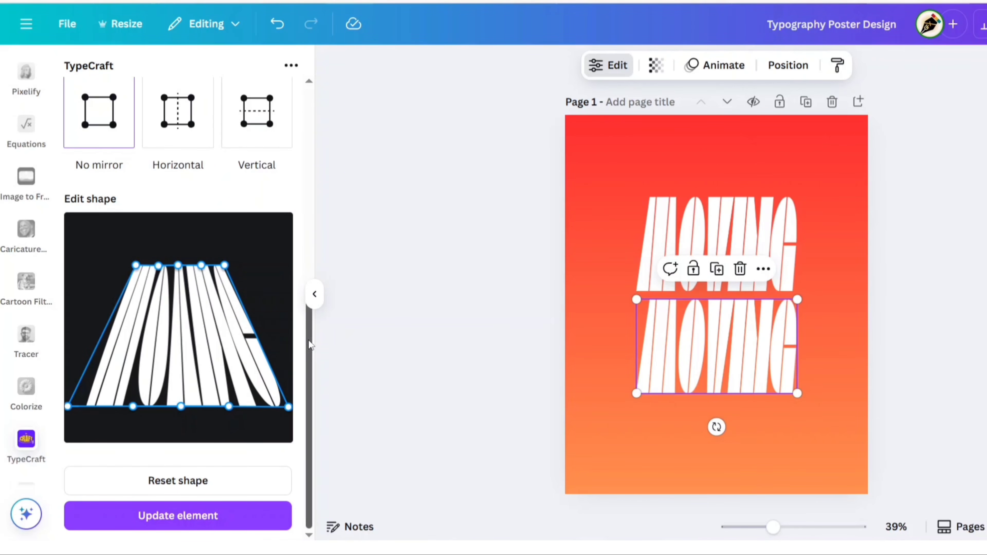
Recolour the tapered copy black, #000000, and update the element in the design.
drag(310, 345, 317, 131)
click(79, 400)
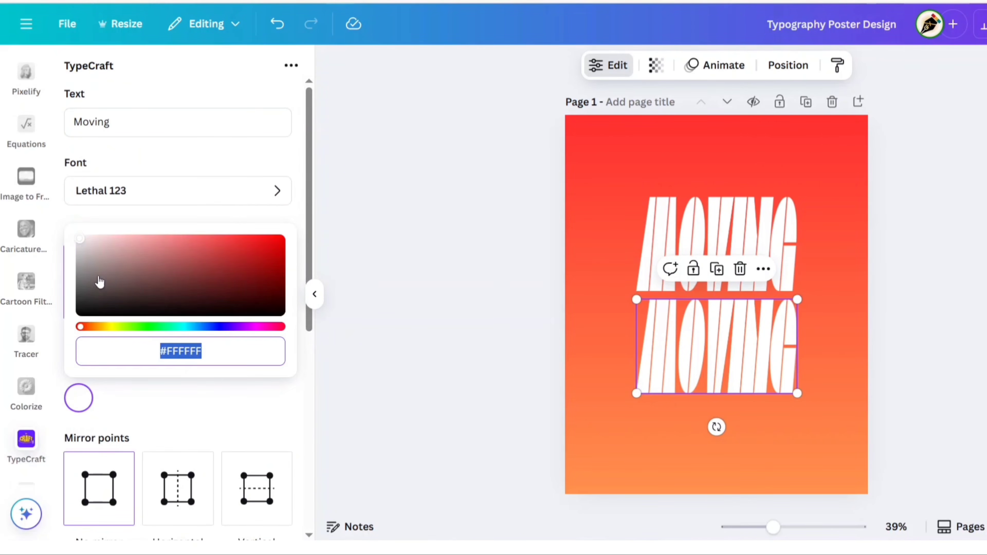
drag(82, 240, 80, 314)
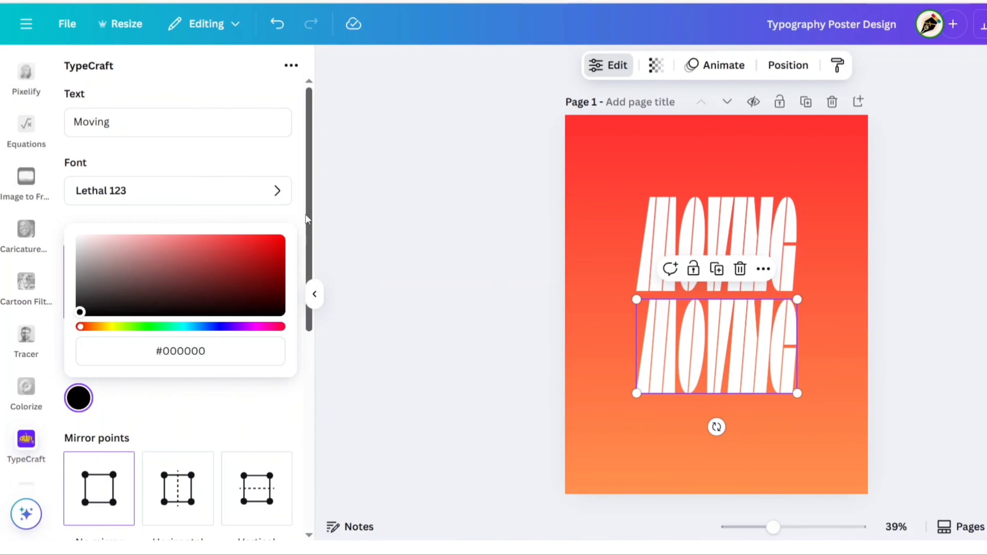
drag(307, 210, 308, 433)
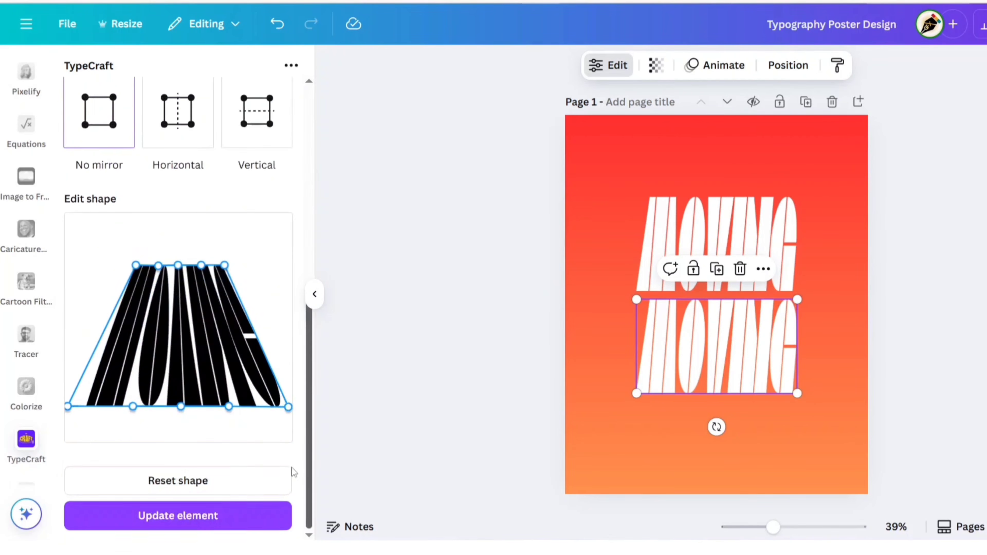
click(183, 523)
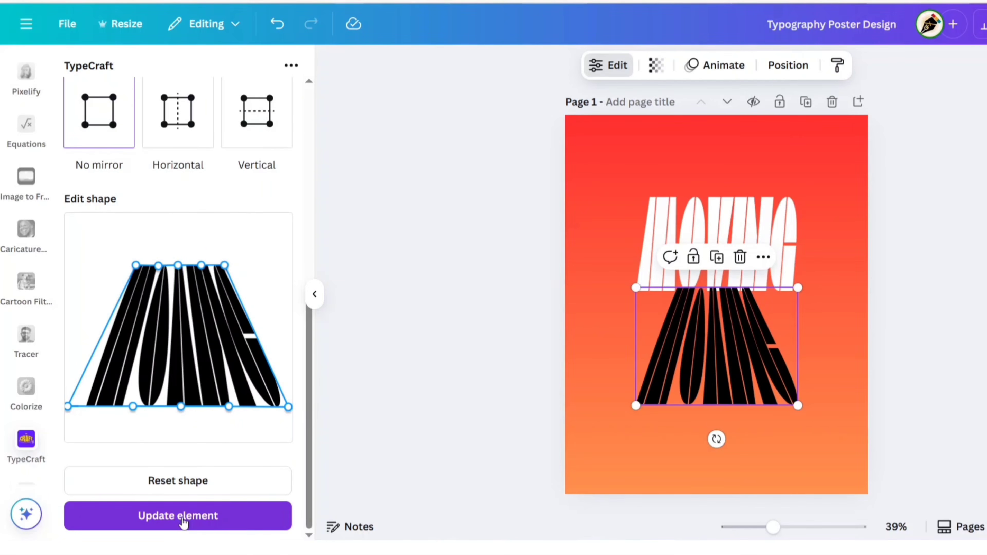
click(315, 294)
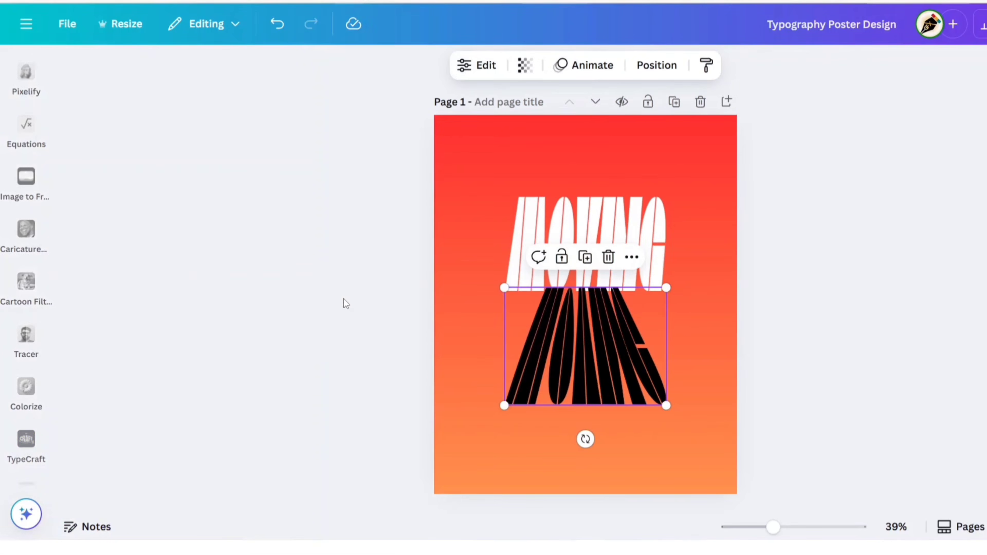
Enlarge the black Moving copy to fill the page's lower half, aligning its top edge with the base of the white lettering.
drag(568, 326, 568, 331)
drag(666, 409, 788, 498)
drag(646, 409, 575, 409)
drag(719, 292, 769, 249)
drag(606, 342, 593, 377)
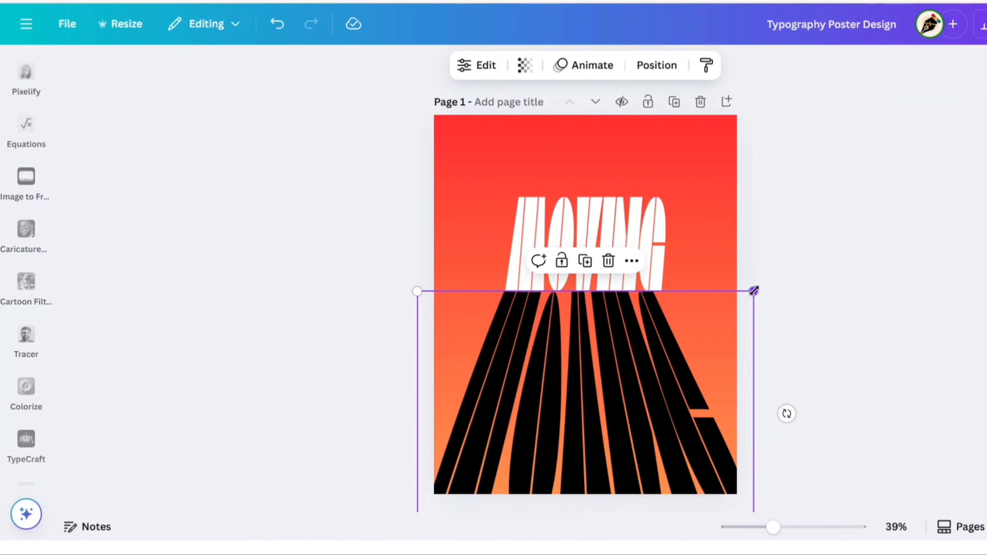
drag(753, 289, 760, 288)
drag(626, 344, 623, 344)
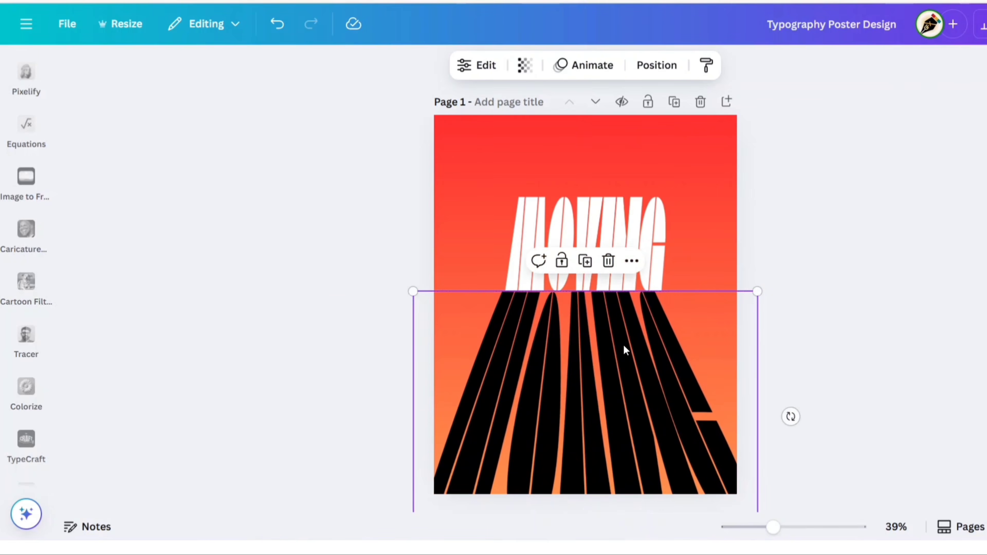
Enlarge the black Moving copy slightly, realign it under the white lettering and layer it behind the lettering.
mouse_move(757, 291)
mouse_down()
mouse_move(770, 284)
mouse_move(769, 296)
mouse_up()
drag(632, 338, 636, 342)
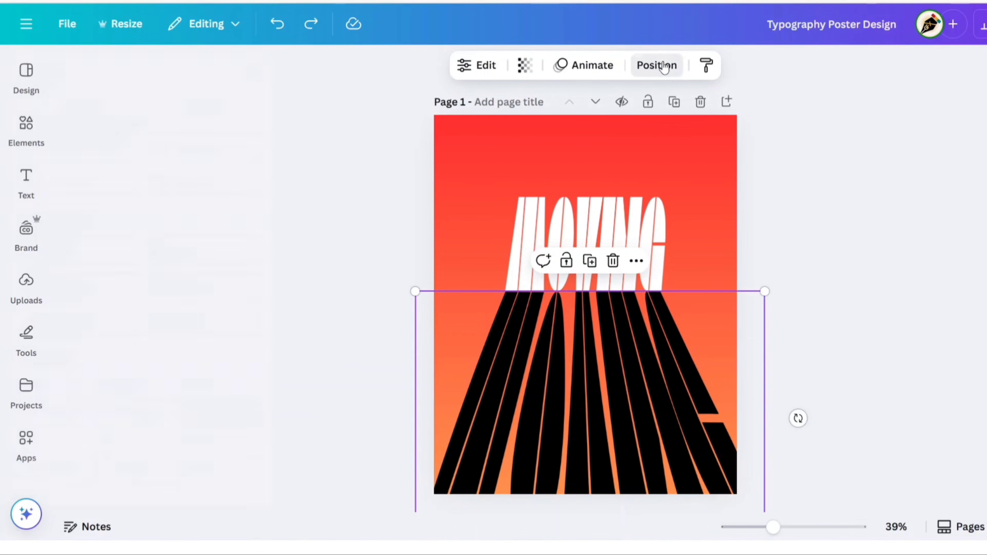
click(665, 67)
click(246, 172)
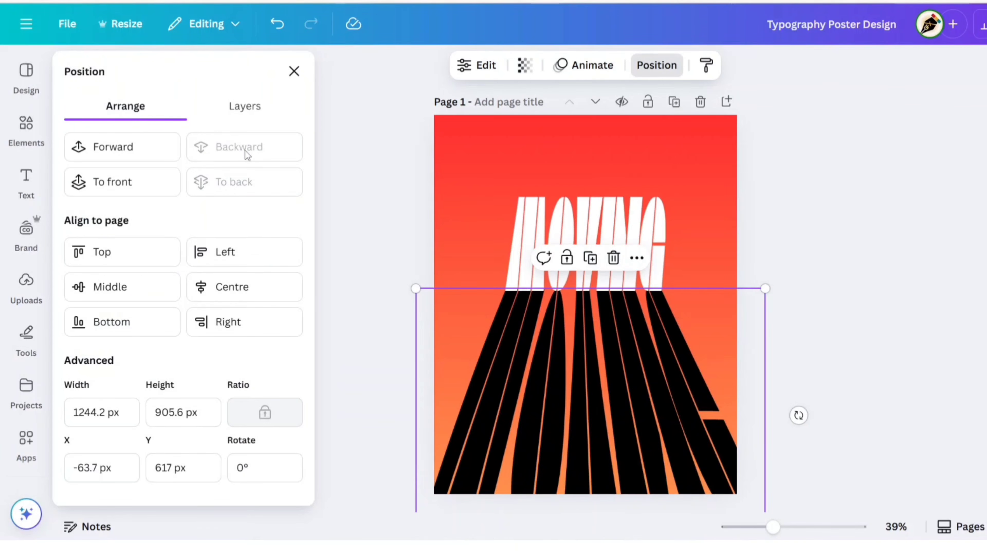
click(294, 71)
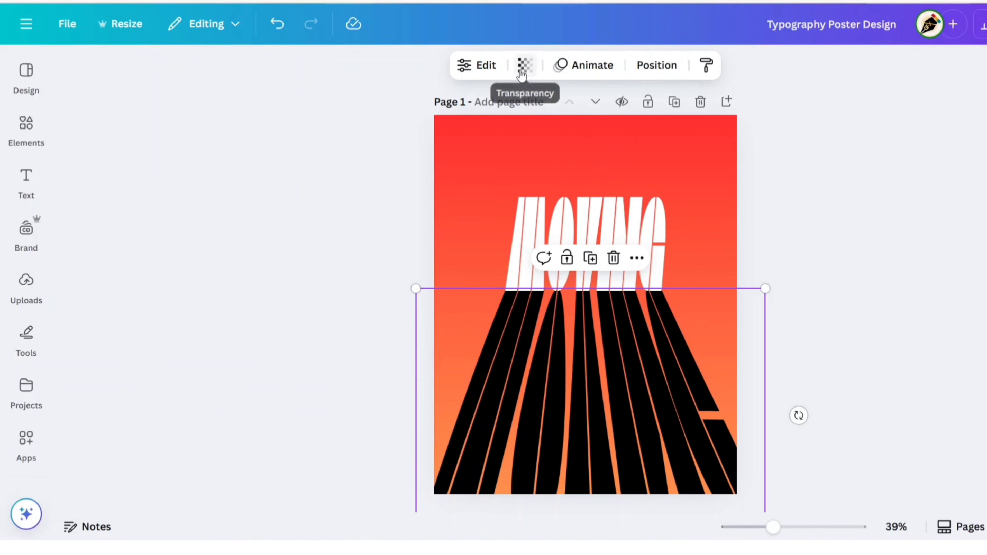
Make the black Moving copy partly transparent so the gradient background shows through it.
click(525, 65)
drag(553, 134, 498, 132)
drag(466, 164, 448, 166)
click(290, 393)
click(290, 393)
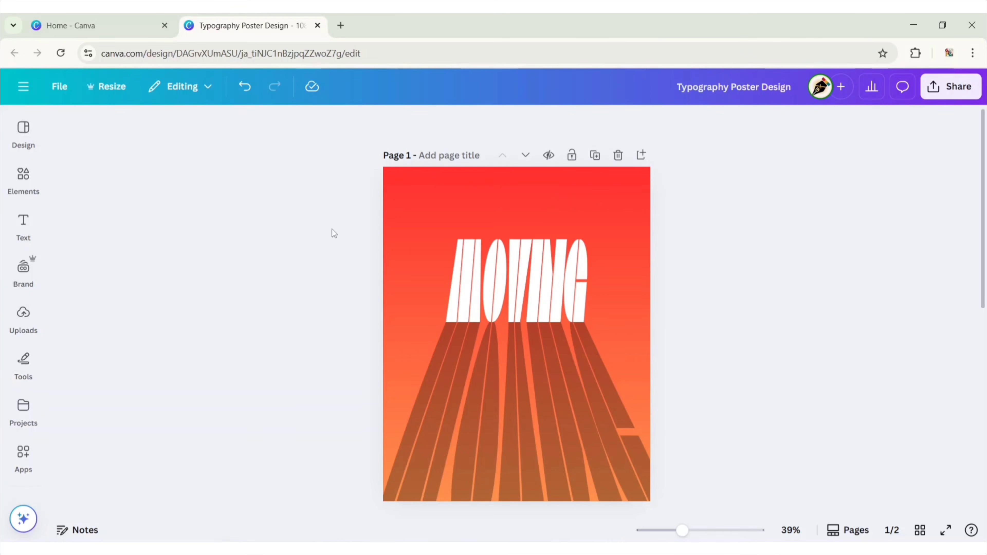
Enlarge the white lettering and its shadow copy together and centre them horizontally on the page.
drag(305, 197, 755, 513)
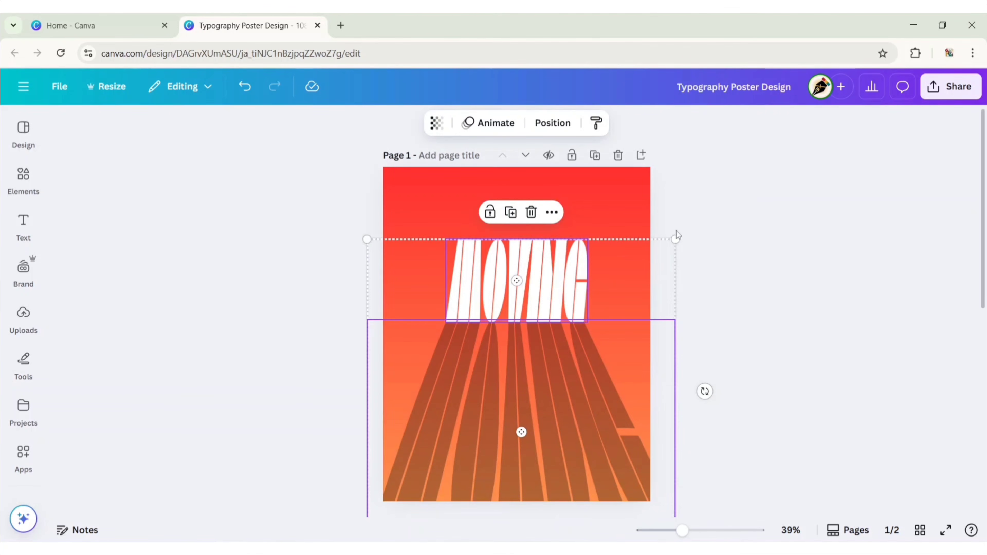
drag(682, 235, 711, 203)
drag(580, 302, 566, 317)
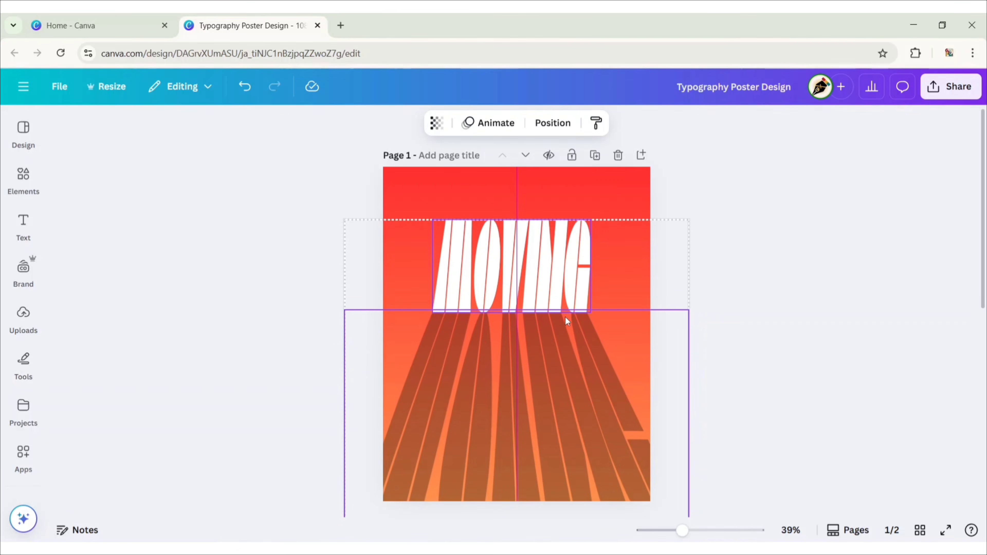
click(301, 331)
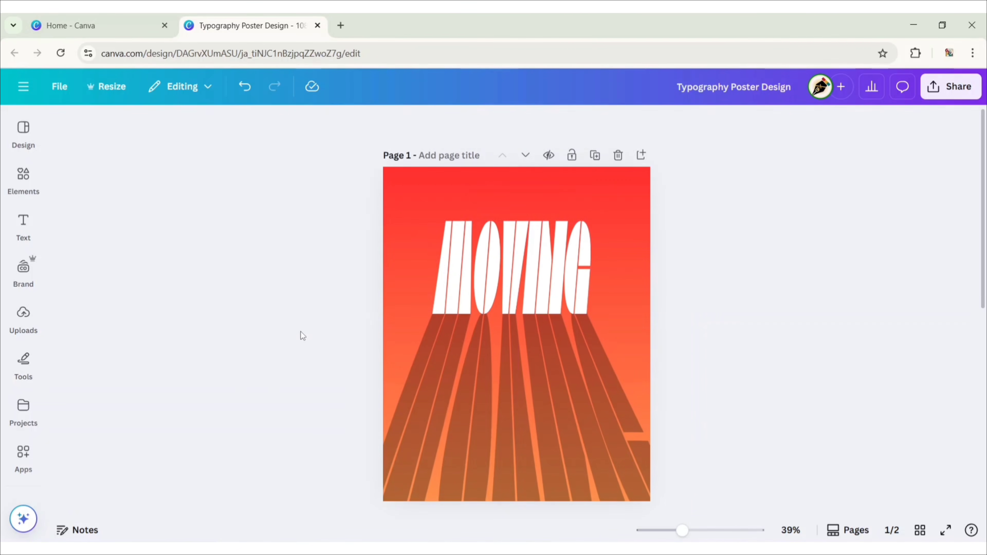
Search the graphics for "Orange Transparent Gradient" and add a solid-orange gradient that fades out toward its top.
click(25, 176)
text(Orange Transpare)
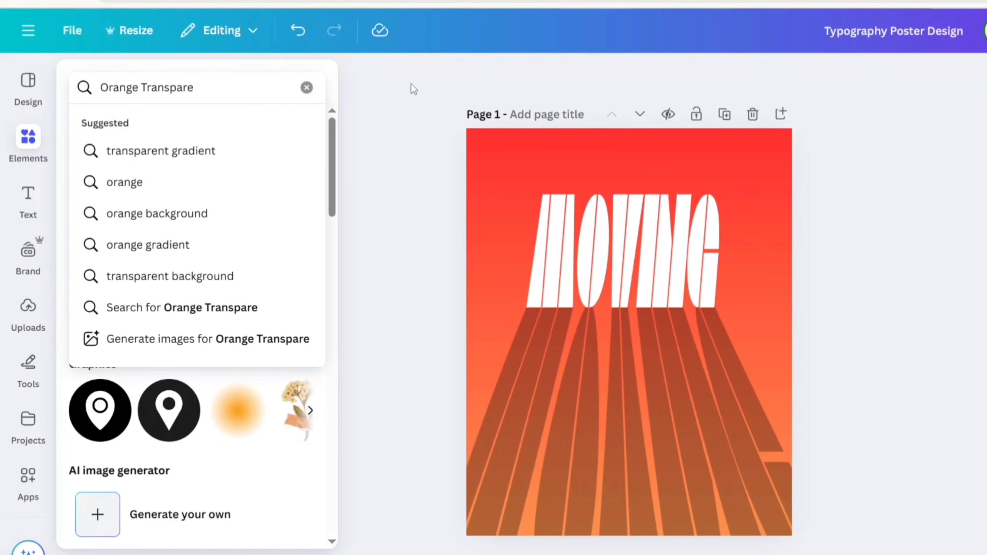
text(nt Gradient)
key(Return)
click(125, 125)
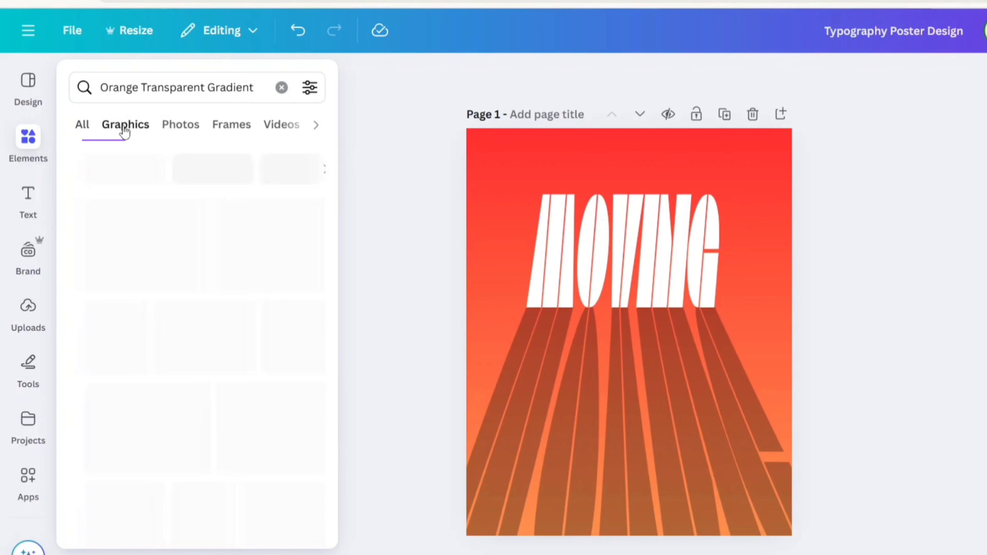
click(190, 503)
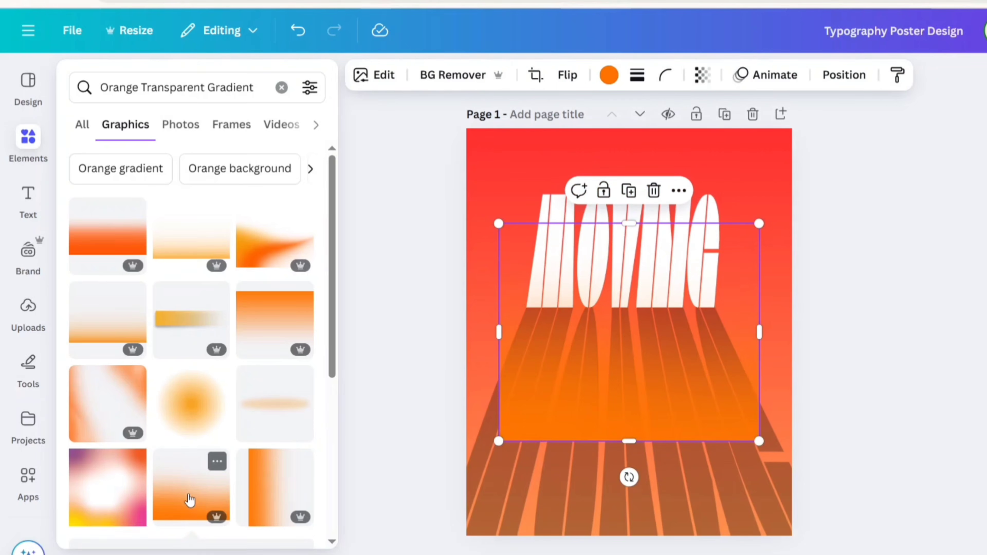
Stretch the orange gradient to the full page width and move it down over the lower part of the shadow.
click(408, 368)
click(570, 357)
drag(579, 340, 562, 326)
drag(724, 411, 791, 483)
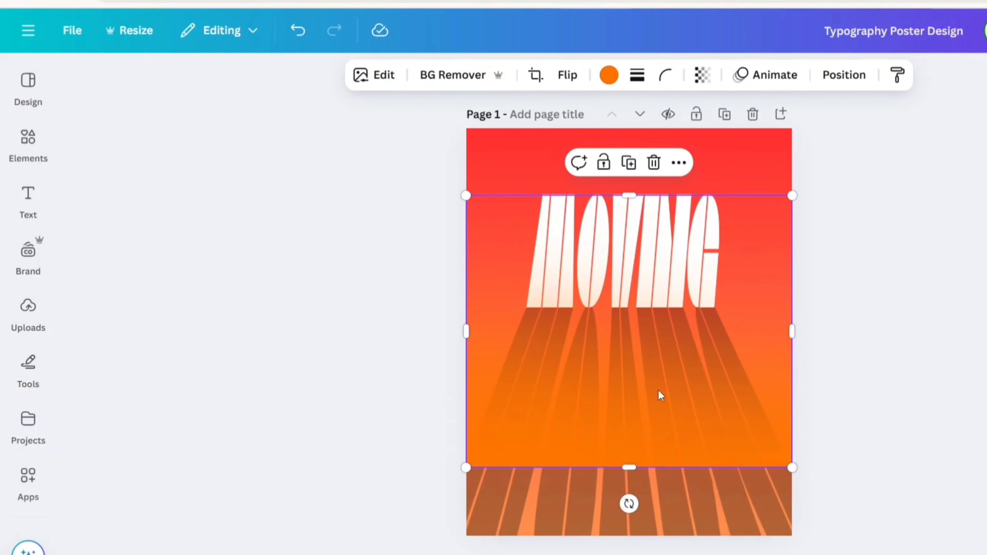
drag(659, 394, 659, 457)
Recolour the orange gradient to #FF4637 by sampling the red background beside the lettering.
click(609, 75)
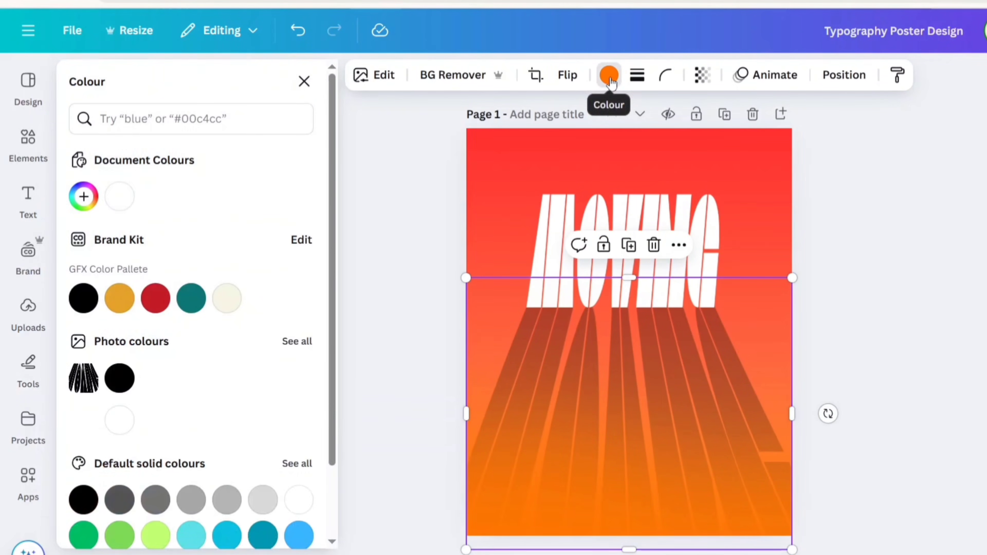
click(84, 196)
click(284, 355)
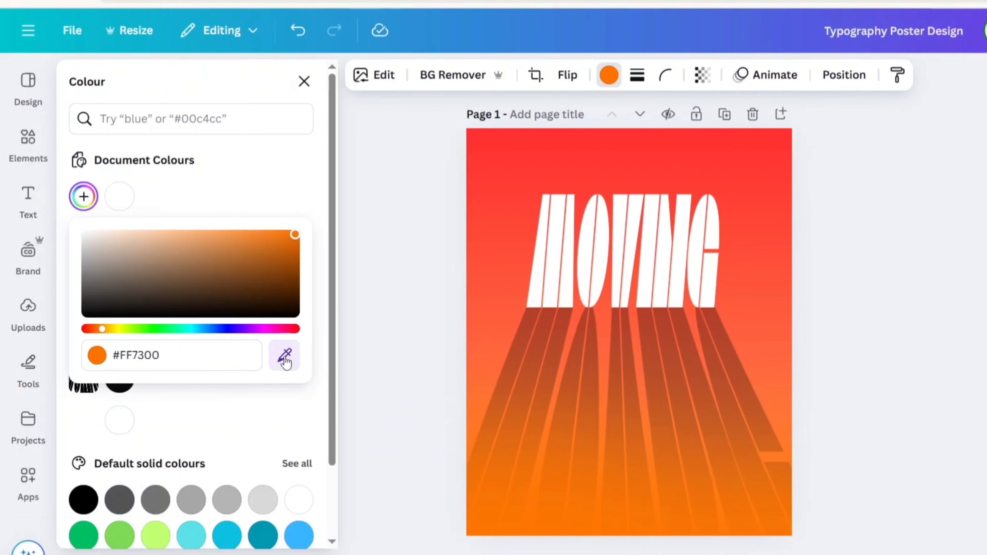
click(502, 216)
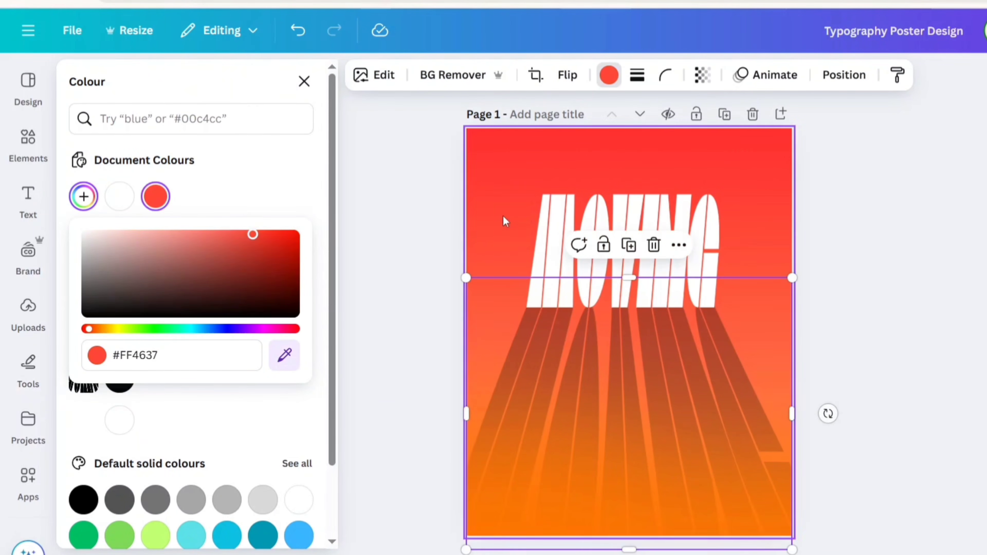
click(390, 247)
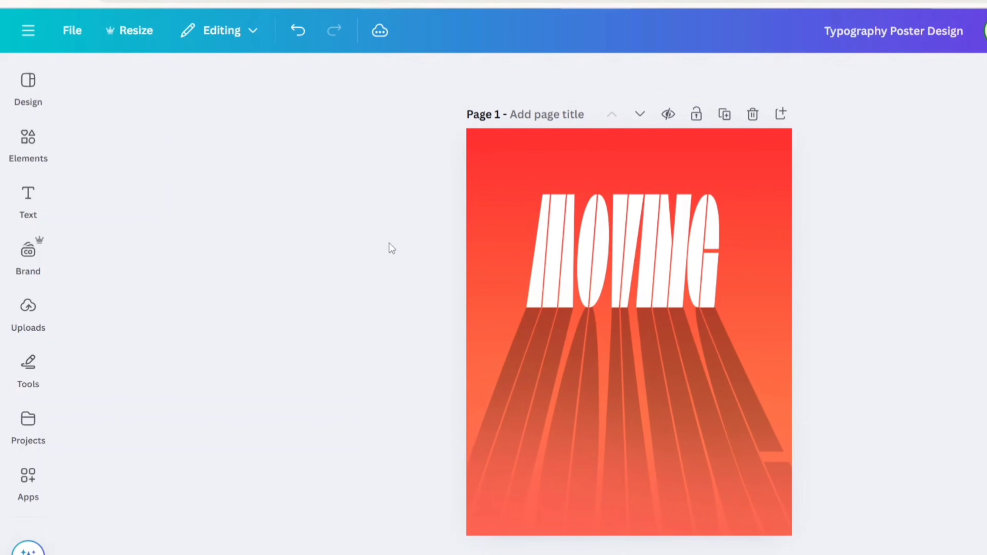
Add the uploaded photo of the running man to the page and remove its background.
click(30, 310)
click(104, 231)
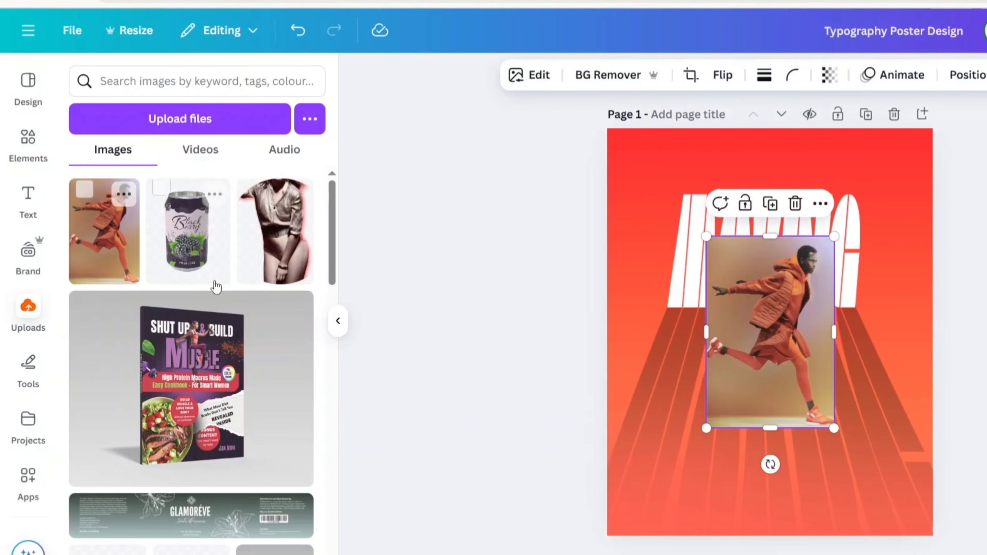
click(337, 319)
click(441, 75)
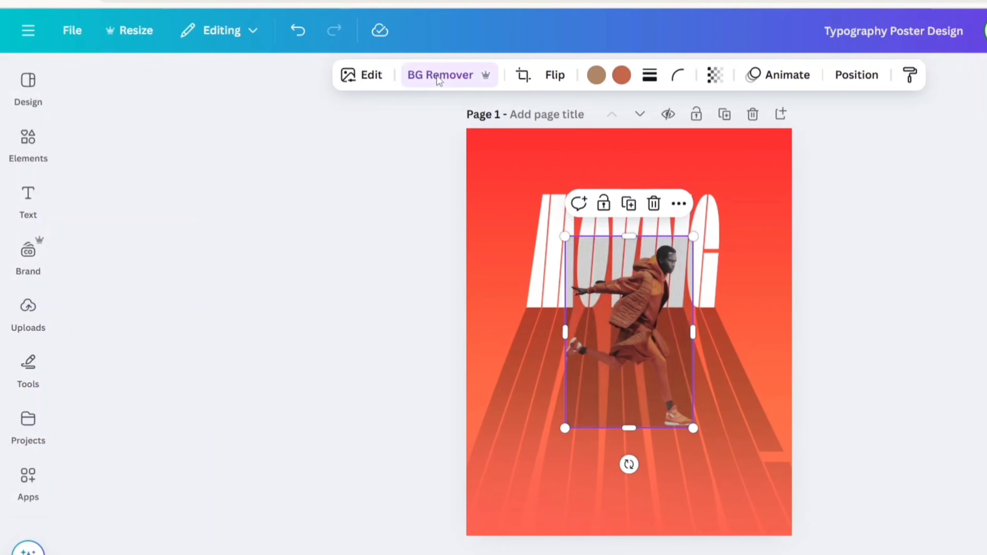
Place the runner cutout slightly enlarged over the lettering, then duplicate it.
drag(648, 318, 624, 308)
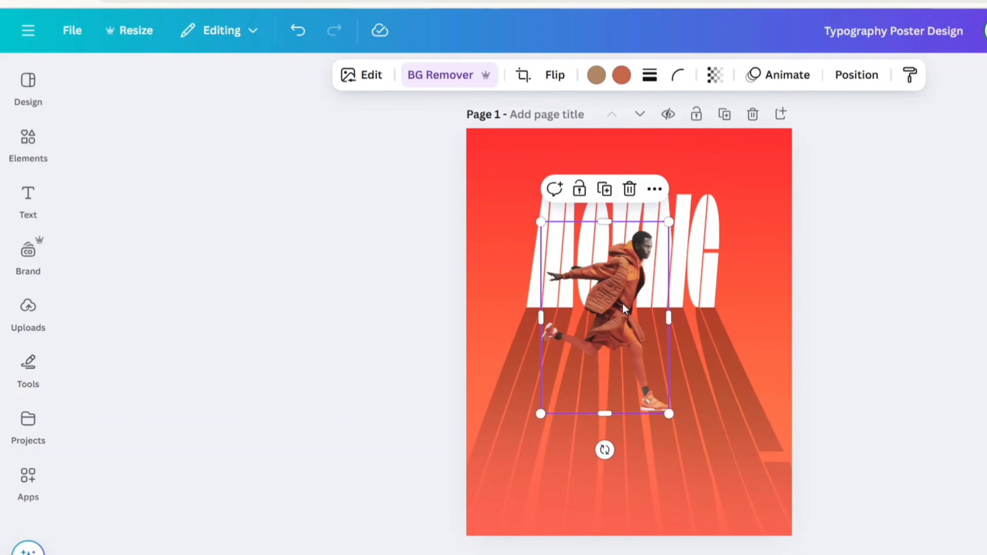
drag(667, 415, 677, 428)
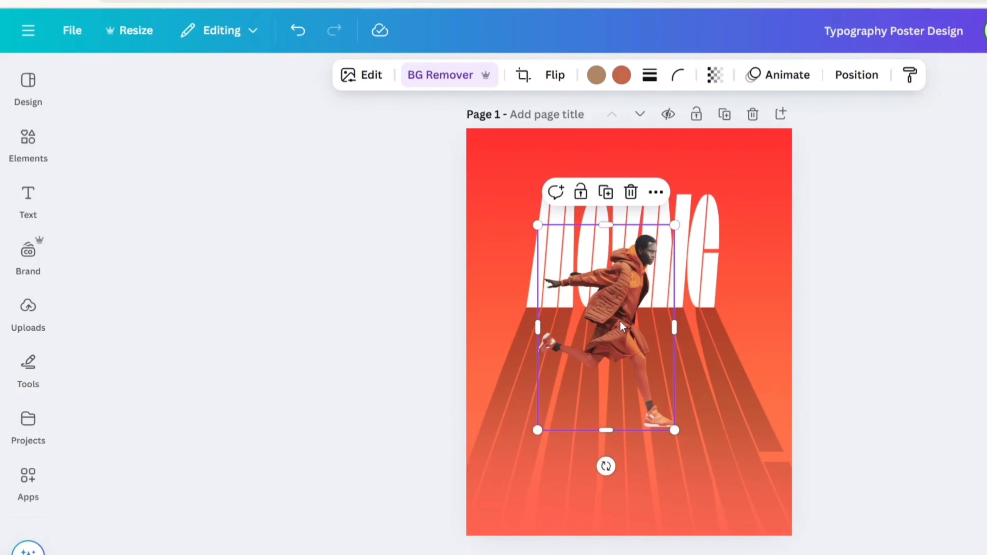
click(606, 192)
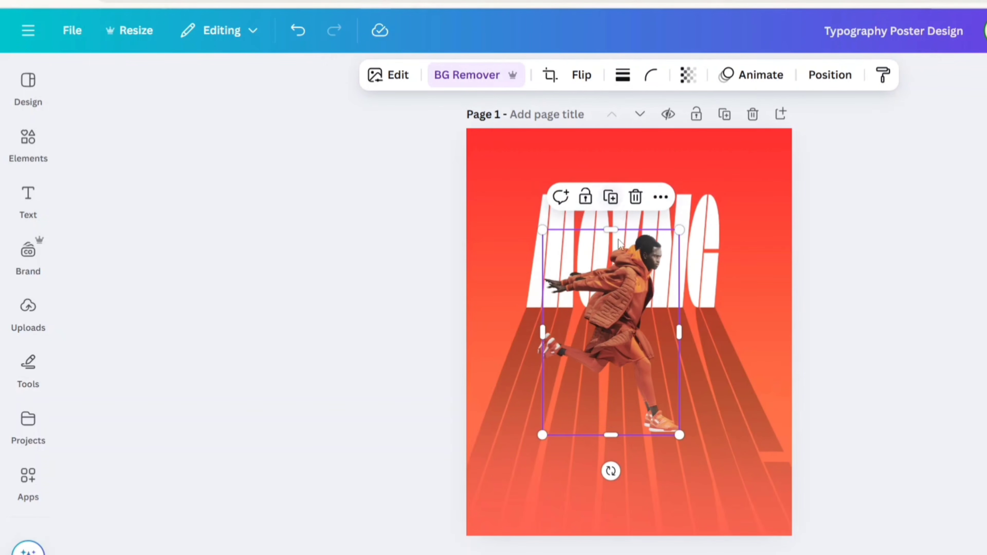
Turn the duplicate runner into a black silhouette using a custom Duotone with #000000 highlights.
click(371, 76)
drag(332, 182, 334, 337)
click(178, 349)
click(107, 303)
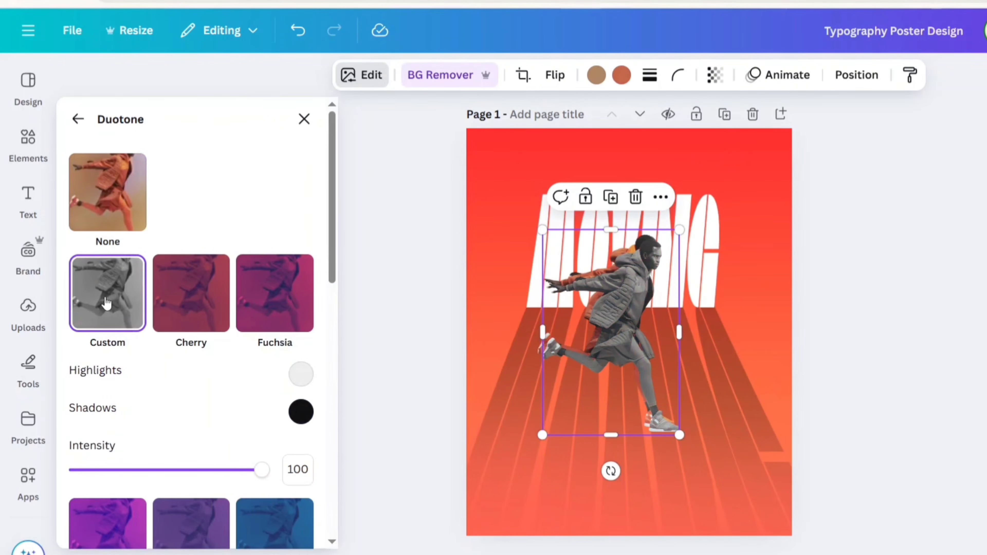
click(300, 375)
drag(306, 411, 285, 534)
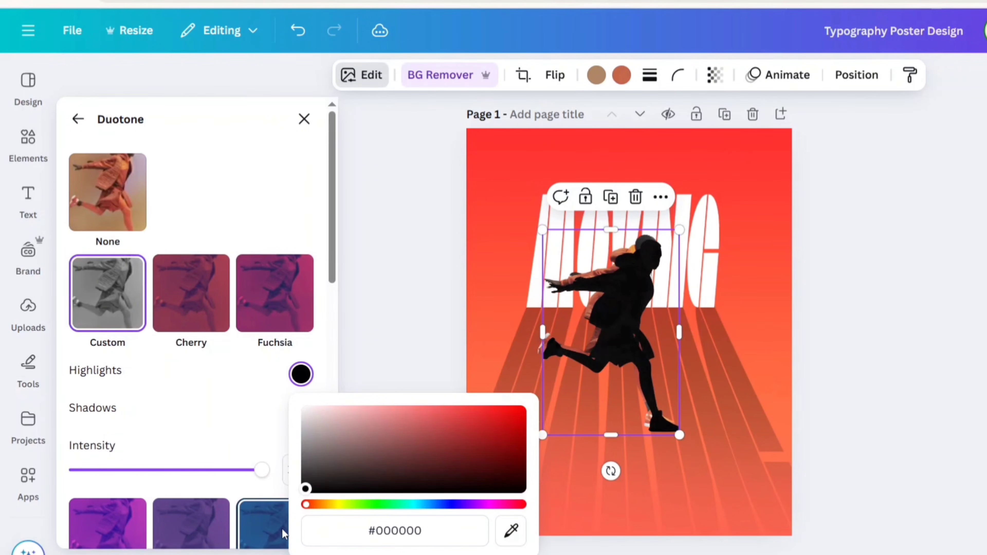
click(305, 119)
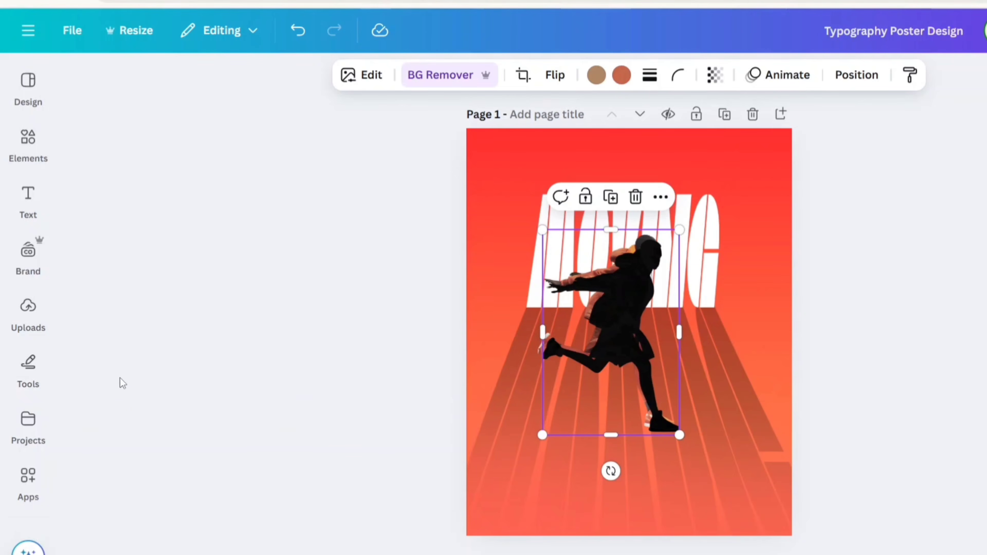
Find the Skew Image app and open it for the black silhouette.
click(28, 477)
click(150, 87)
text(Skew Imag)
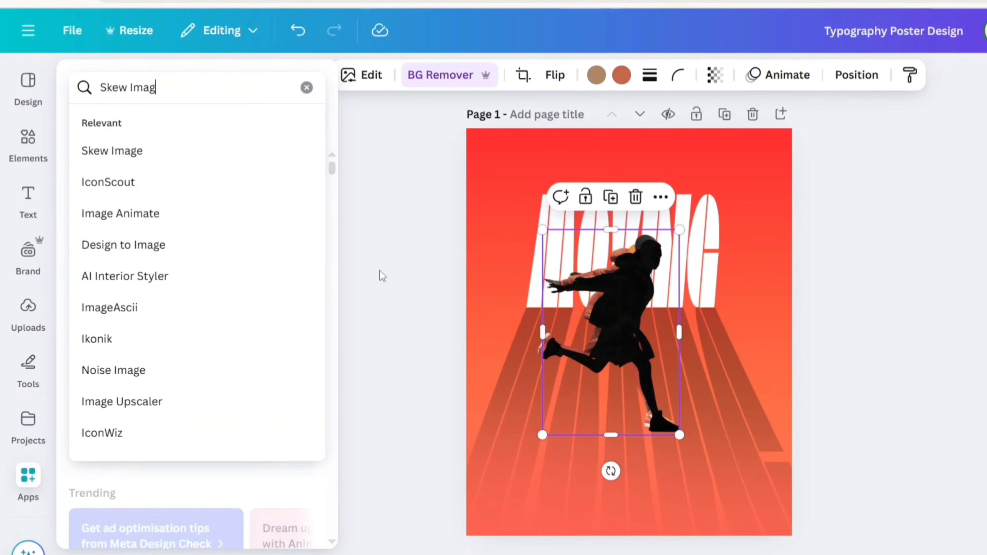
text(e)
key(Return)
click(99, 149)
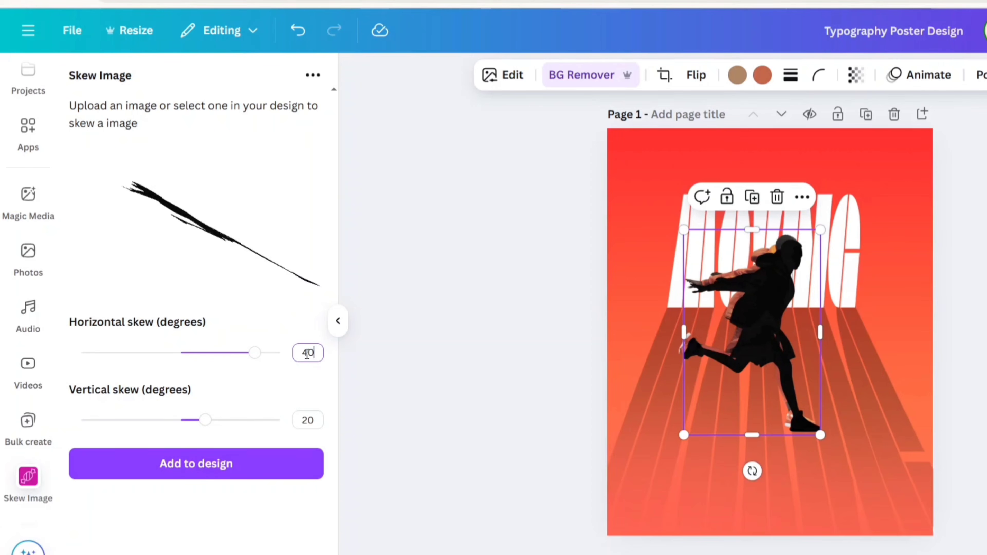
Set the silhouette's horizontal skew to 40 degrees and its vertical skew to -15 degrees.
click(315, 391)
text(-15)
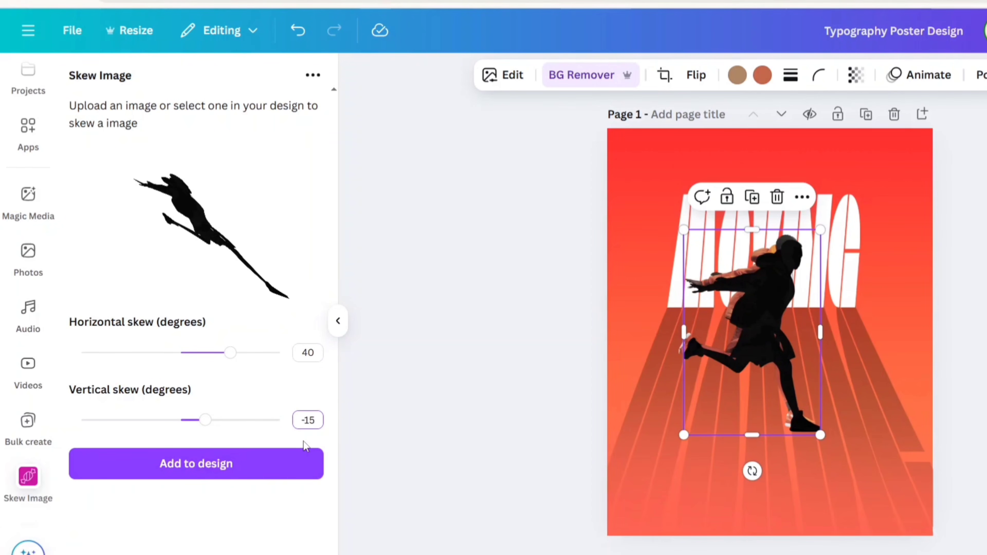
key(Return)
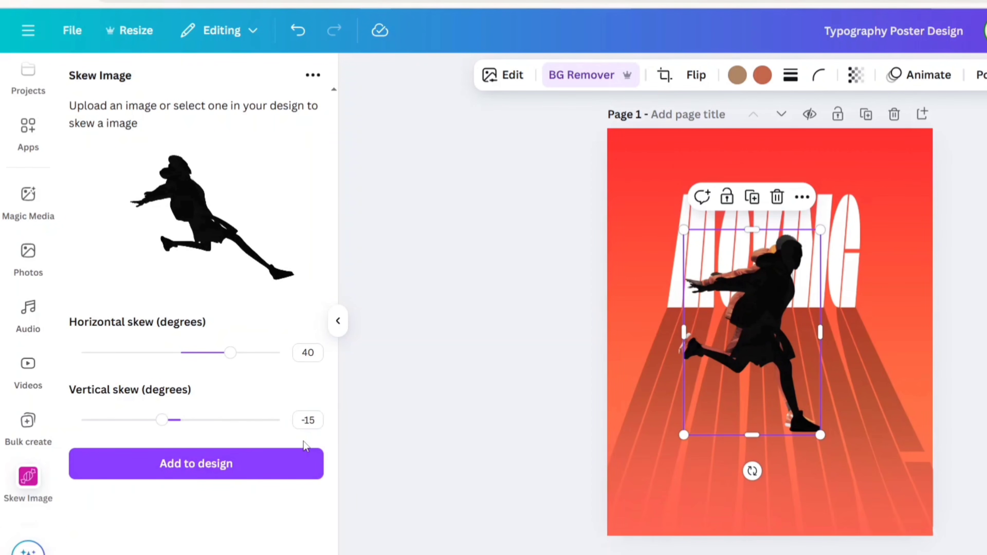
Add the skewed silhouette to the design and delete the unskewed black duplicate.
click(202, 465)
click(339, 324)
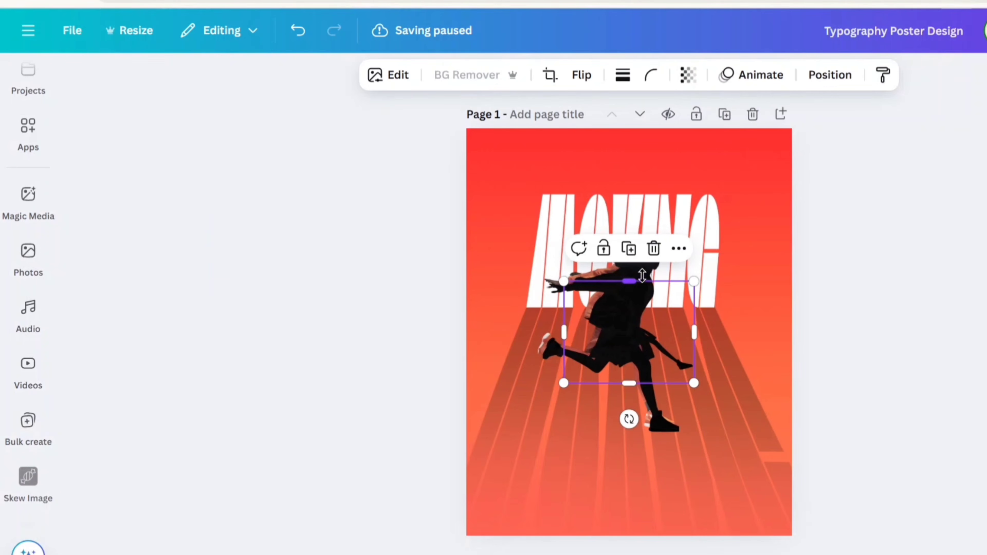
click(639, 273)
click(636, 198)
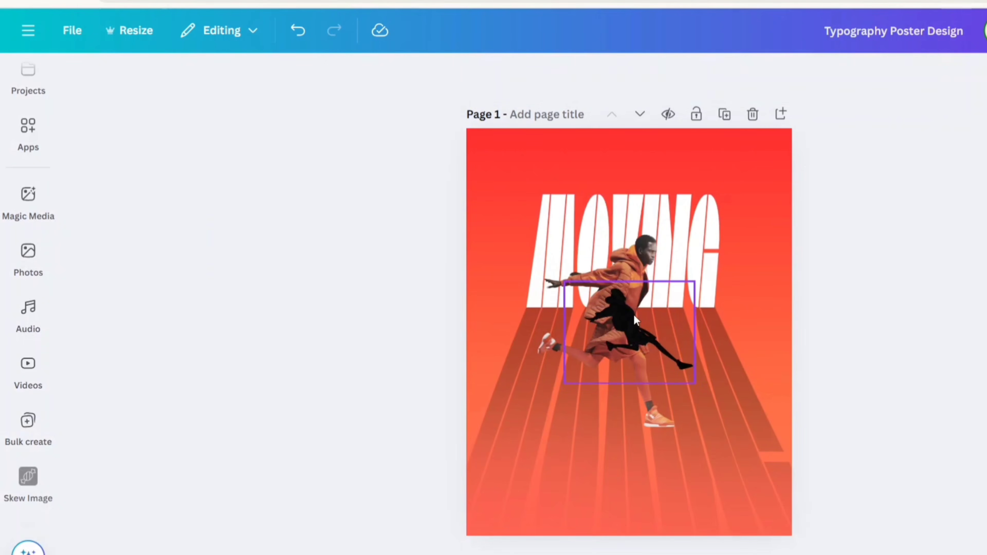
Enlarge the skewed silhouette, rotate it clockwise and line up its front foot with the runner's front shoe.
click(610, 298)
drag(561, 279, 499, 223)
drag(630, 300, 616, 393)
drag(670, 291, 689, 279)
drag(582, 482, 549, 476)
drag(627, 378, 624, 356)
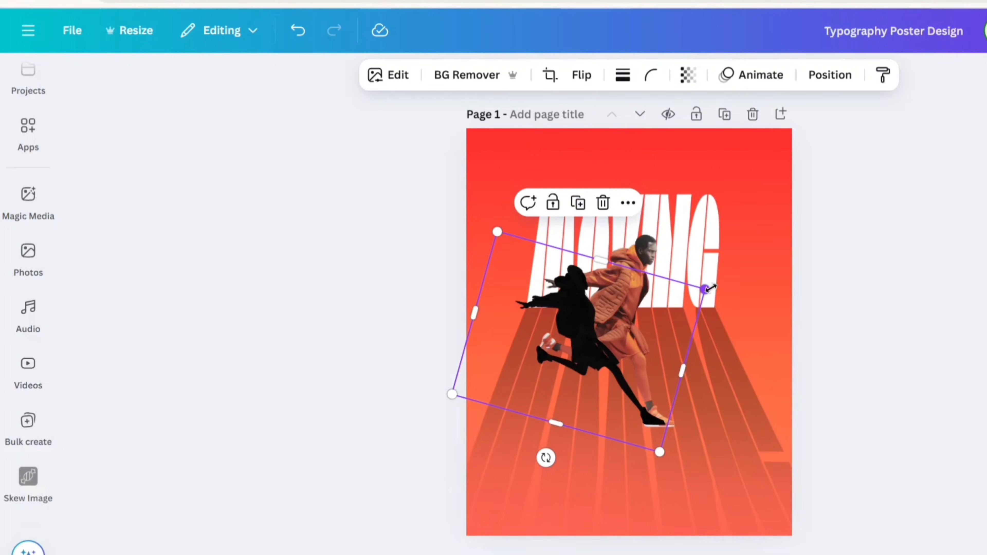
Enlarge the silhouette further, fit it behind the runner at the front shoe and set its transparency to 50.
drag(703, 284, 740, 276)
drag(652, 338, 627, 336)
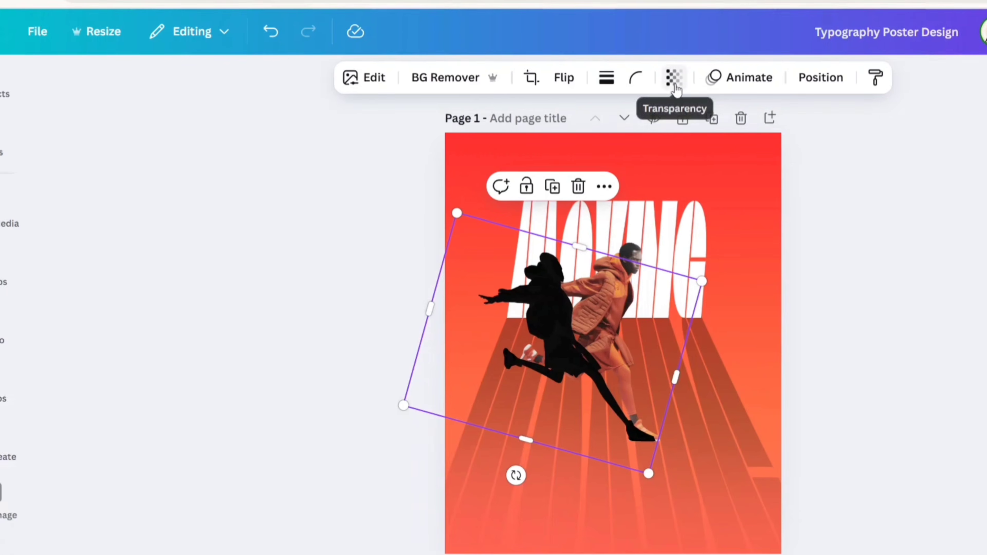
click(687, 76)
drag(647, 174, 576, 181)
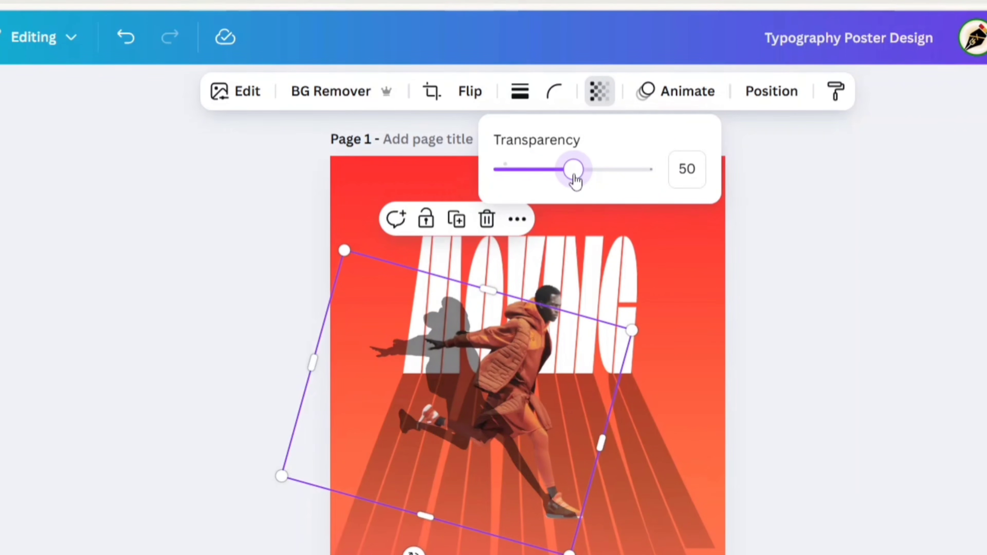
Blur the whole shadow silhouette image at an intensity of 50.
click(247, 95)
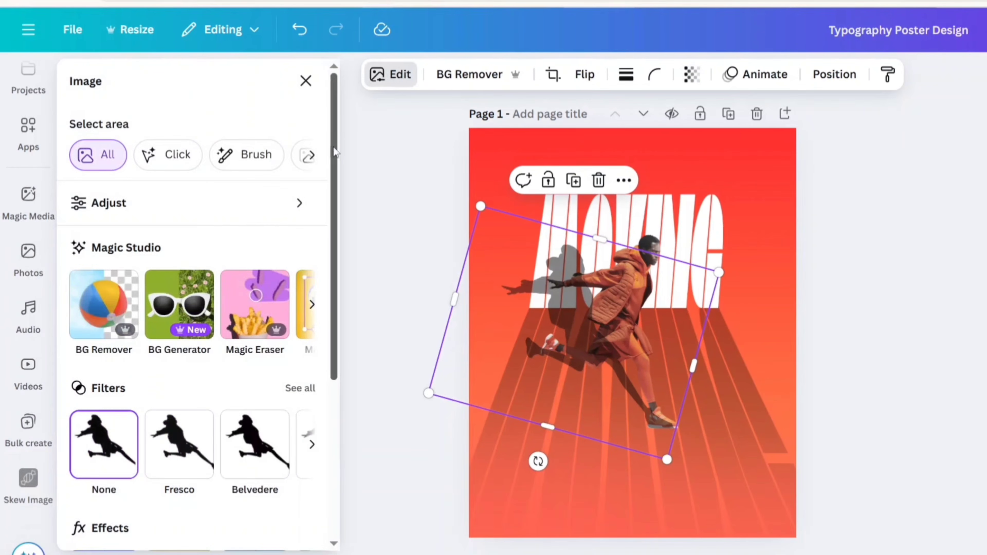
scroll(157, 343, down, 5)
click(257, 376)
click(268, 144)
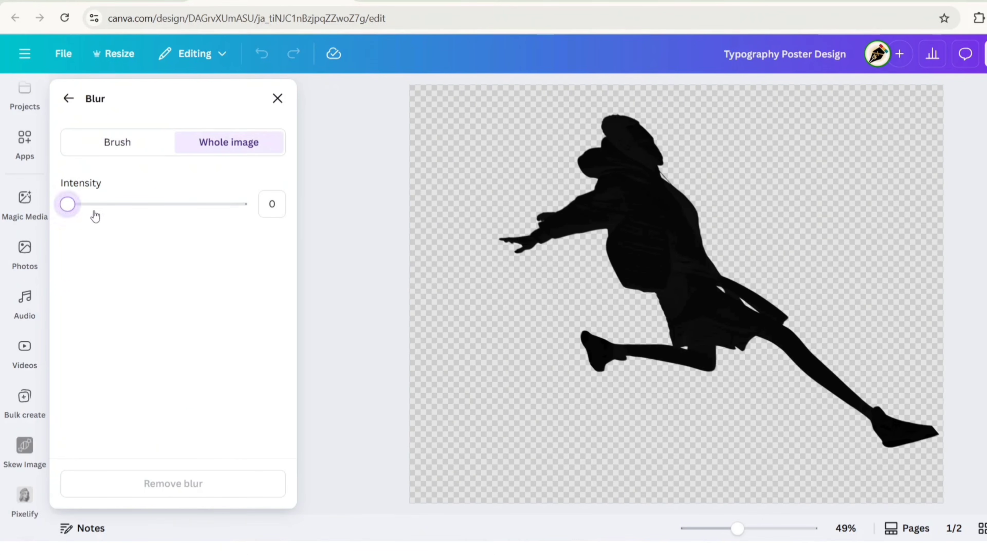
drag(95, 216, 156, 224)
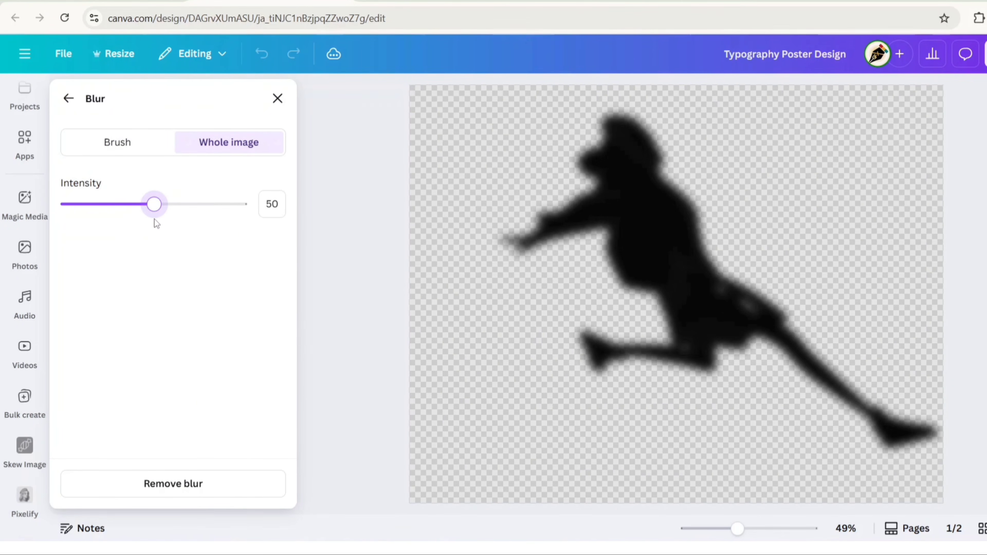
Move the blurred shadow silhouette one layer down so it sits directly beneath the running man.
click(278, 98)
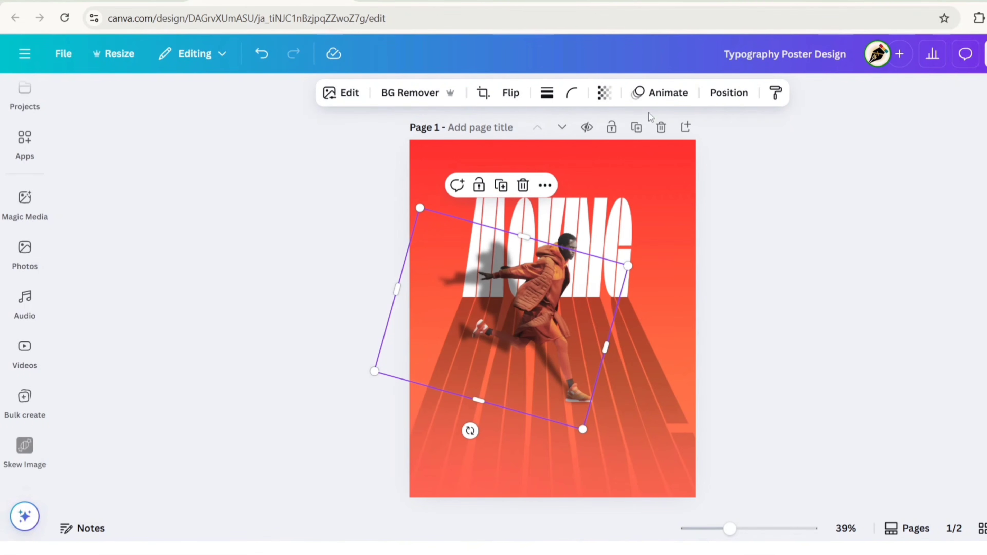
click(729, 94)
click(230, 132)
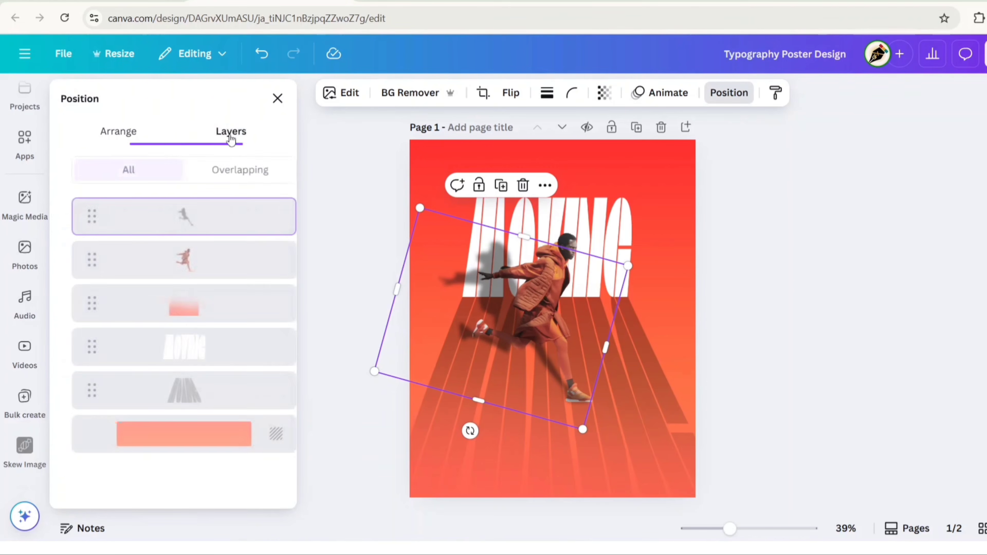
drag(197, 217, 195, 277)
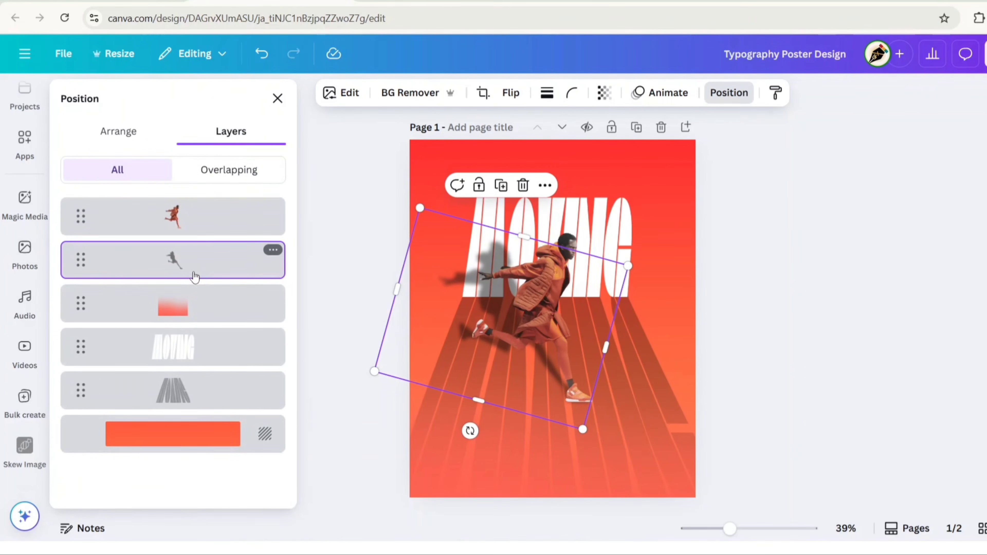
click(277, 98)
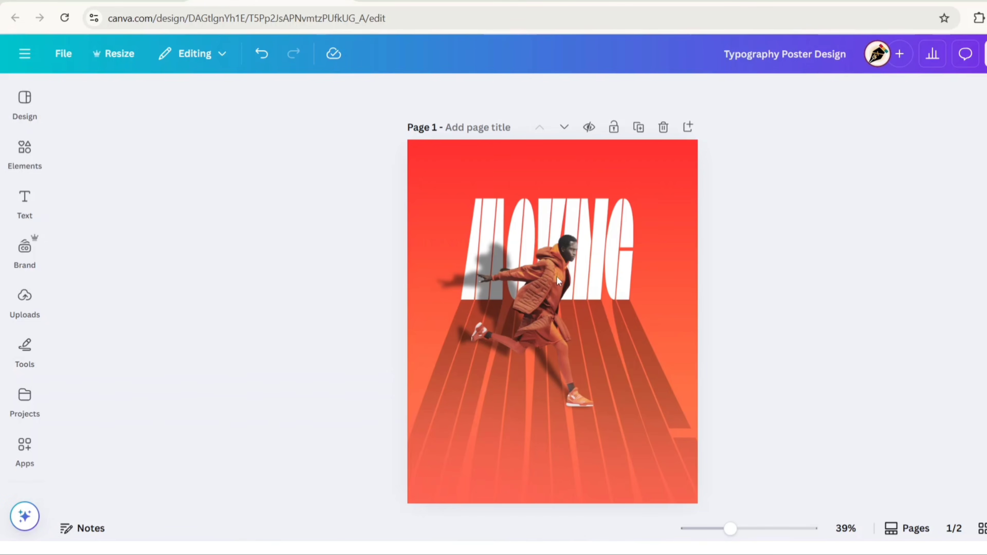
Search the element graphics for "shadow" and add the soft dark oval shadow to the poster.
click(25, 198)
click(25, 150)
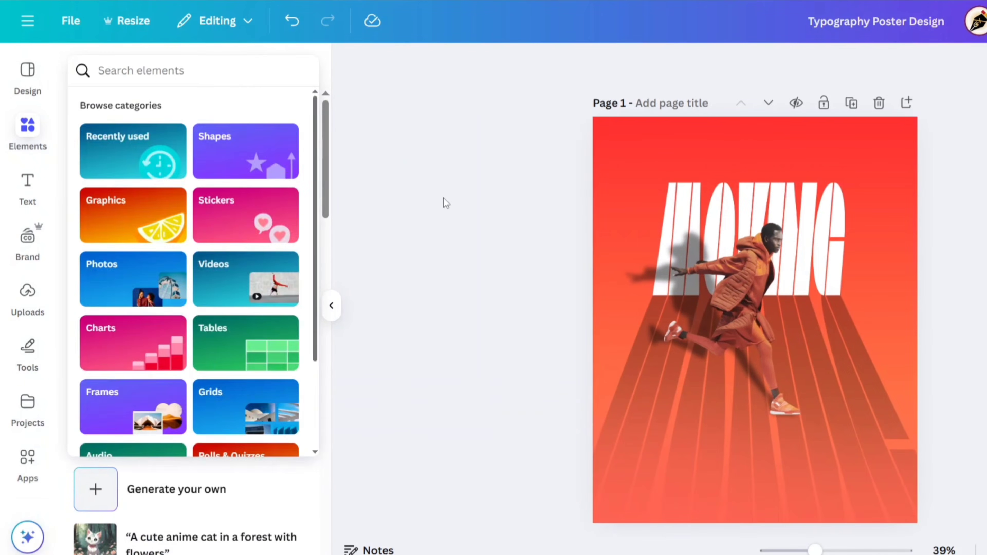
text(shadow)
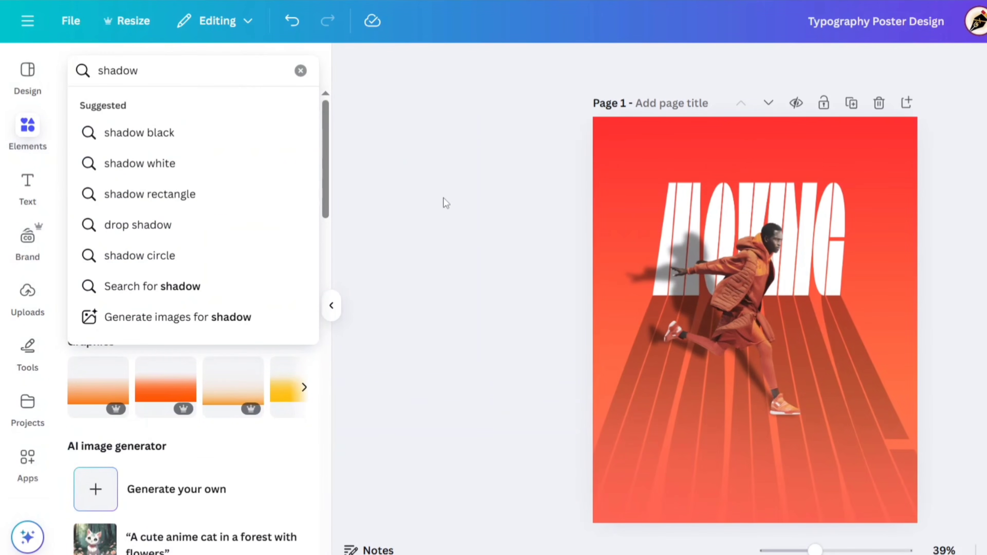
key(Return)
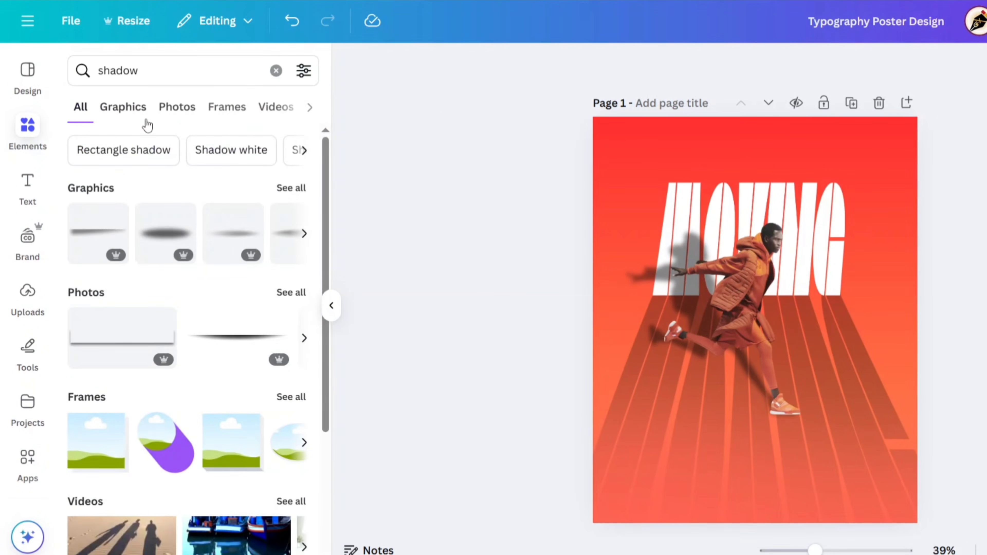
click(123, 108)
click(171, 209)
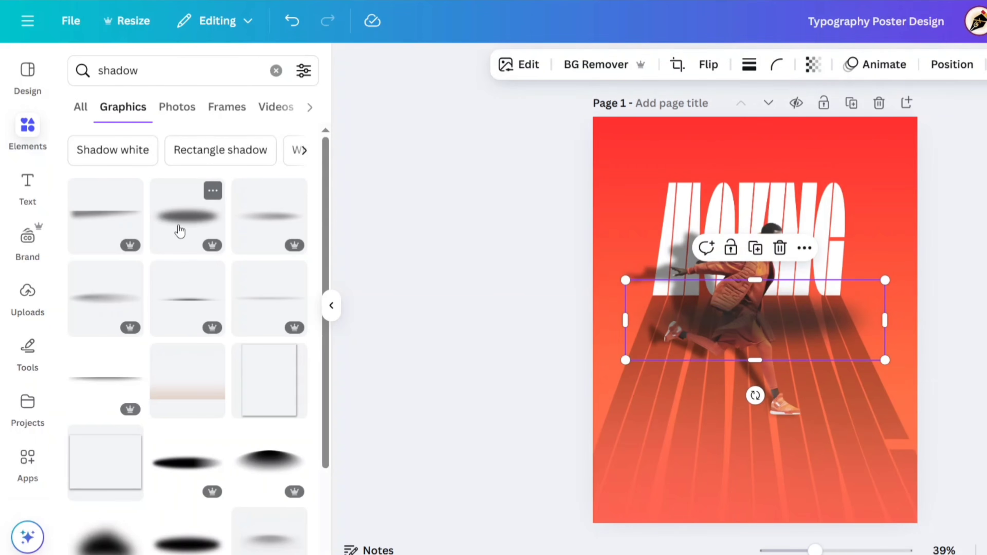
Shrink the oval shadow to about the length of the runner's front shoe and place it at that shoe.
click(331, 306)
drag(744, 285, 593, 324)
drag(543, 346, 637, 419)
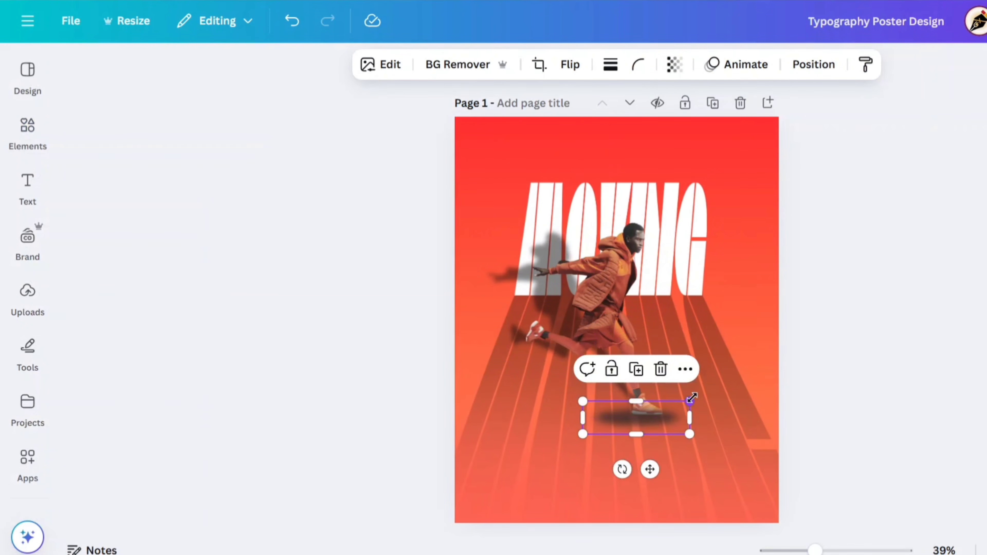
drag(690, 401, 635, 418)
drag(624, 478, 665, 459)
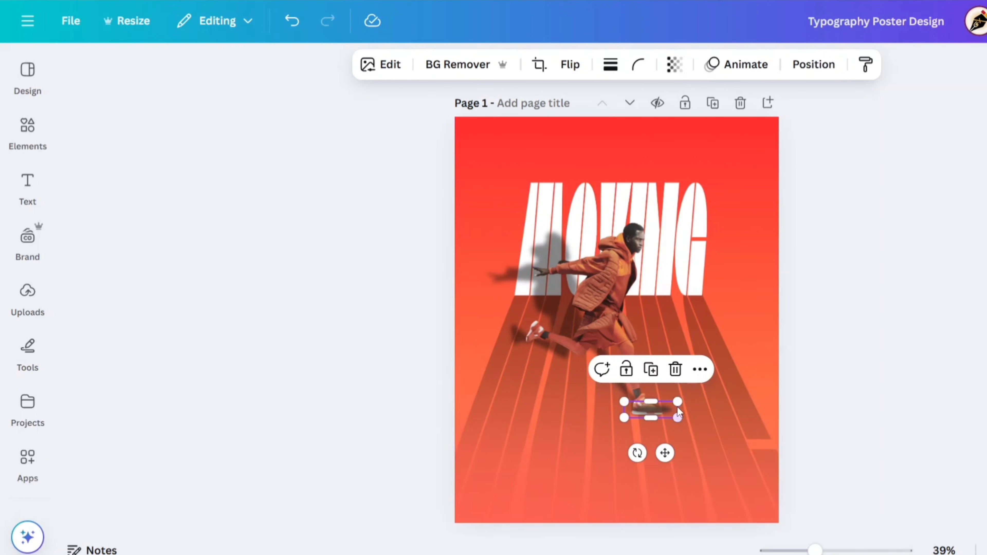
drag(675, 403, 670, 406)
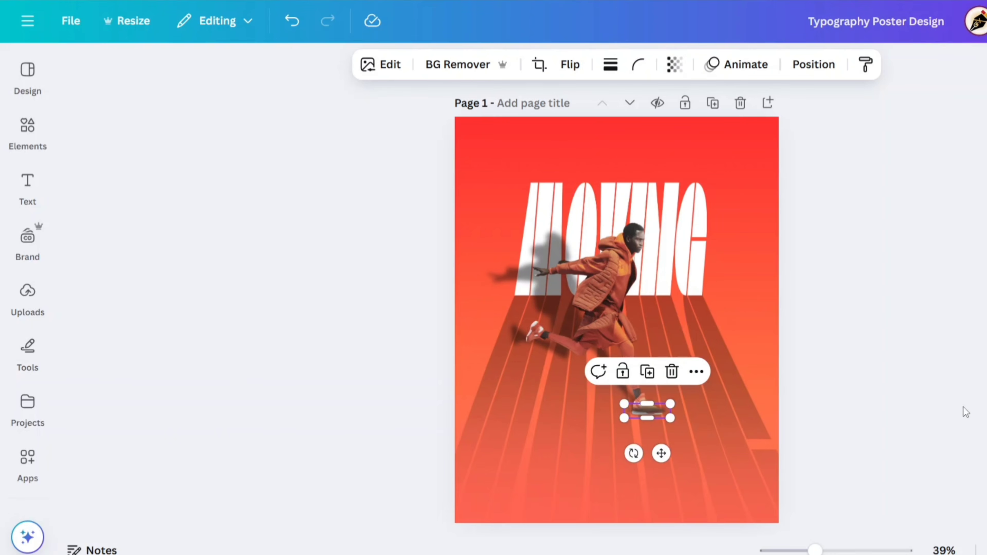
click(954, 410)
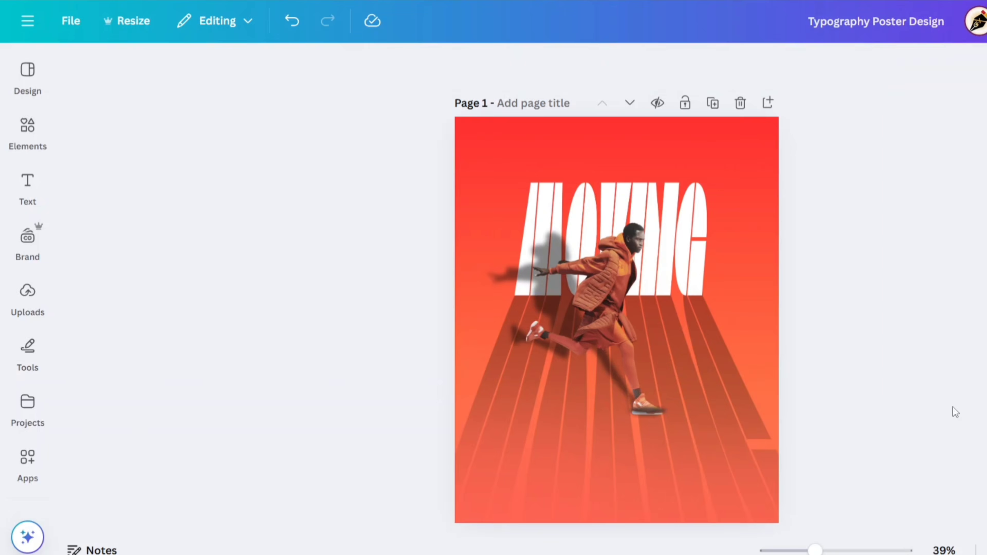
Nudge the oval shadow down to the front shoe's sole and send it backward behind the runner.
click(652, 415)
key(Down)
key(Down)
key(Down)
key(Down)
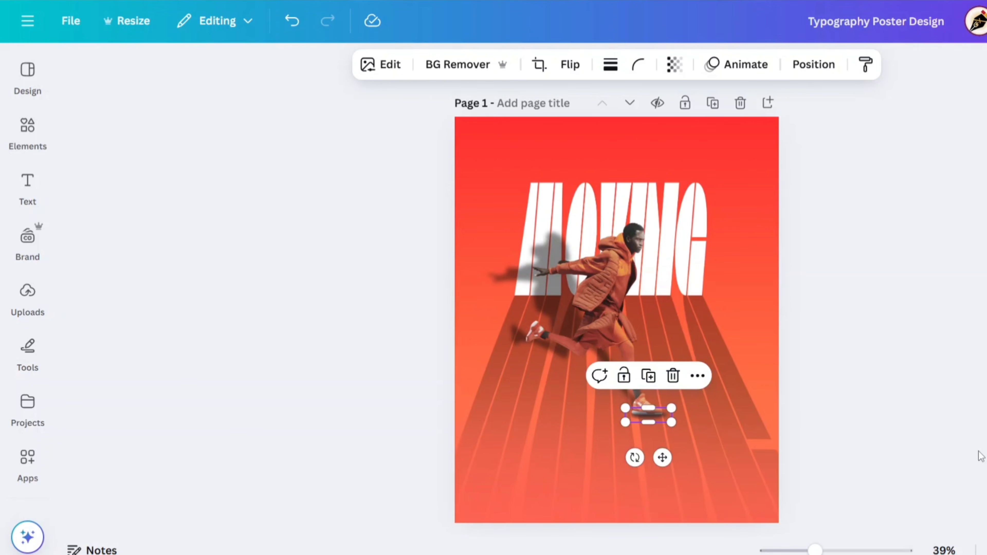
click(698, 376)
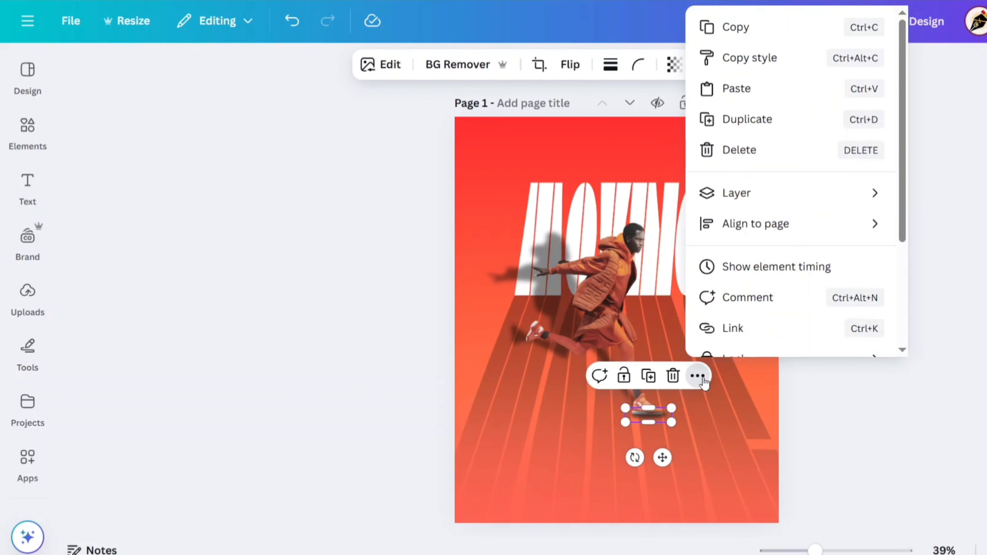
mouse_move(858, 202)
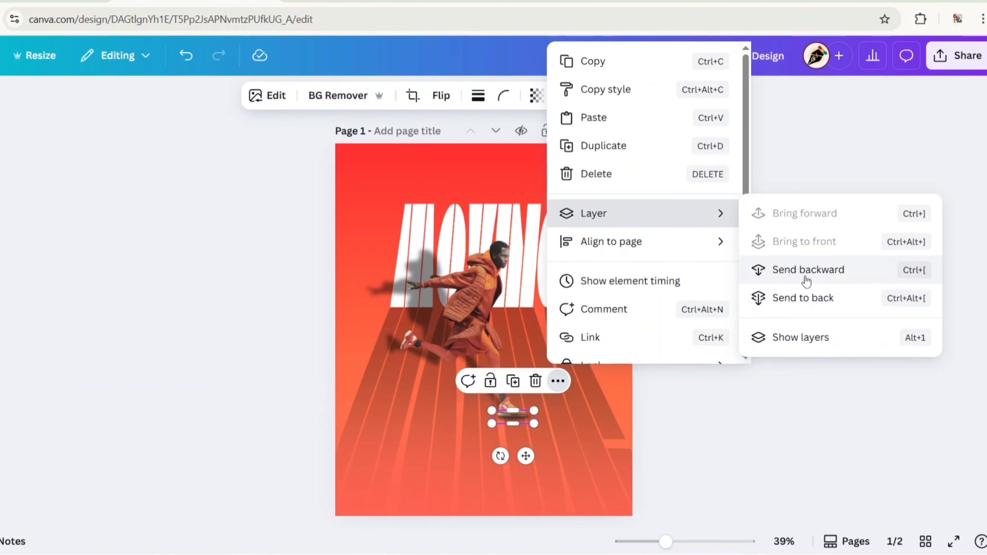
click(966, 263)
click(755, 337)
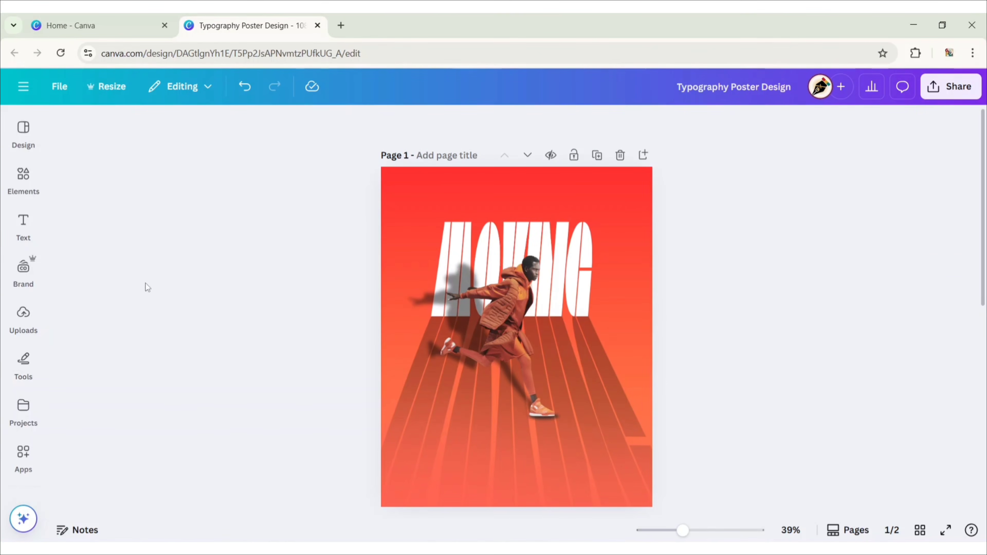
Add a heading text that reads "Don't Stop".
click(23, 224)
click(123, 255)
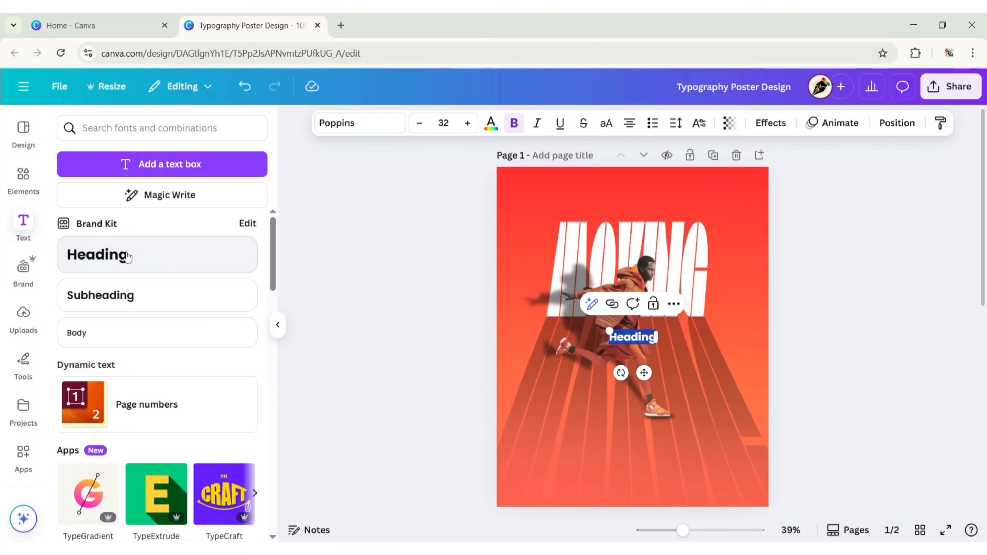
click(278, 325)
text(Don’t Stop)
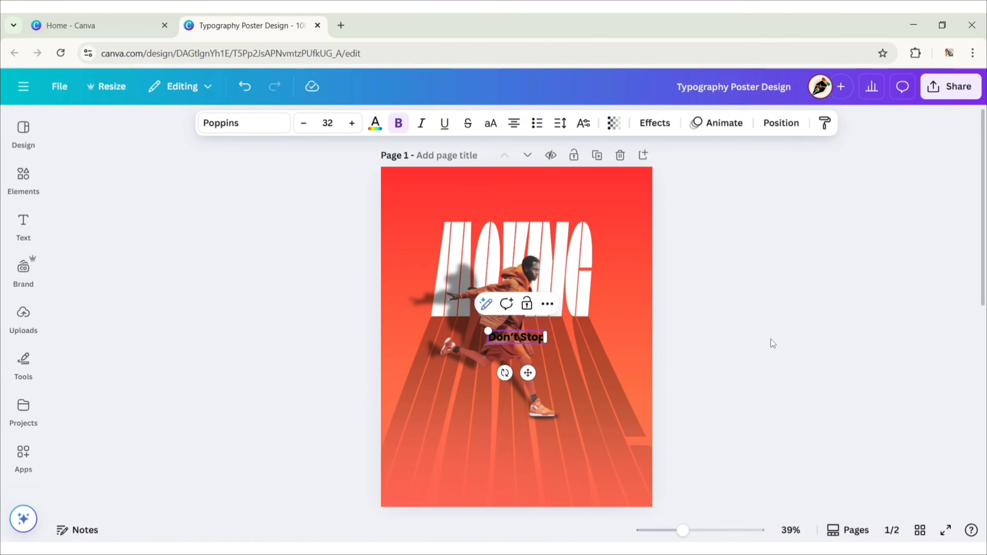
click(770, 339)
Set the "Don't Stop" heading's font to Futura Medium.
click(522, 341)
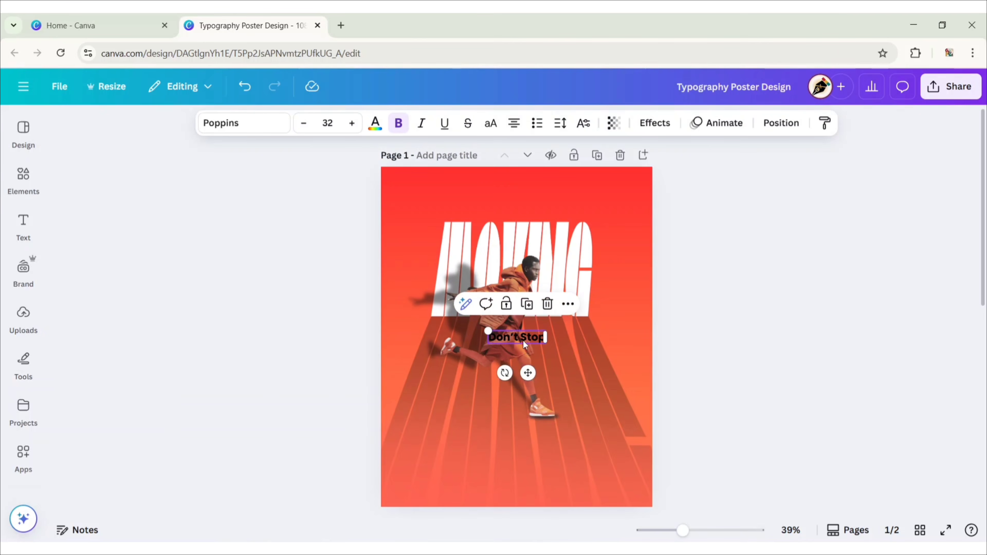
click(249, 127)
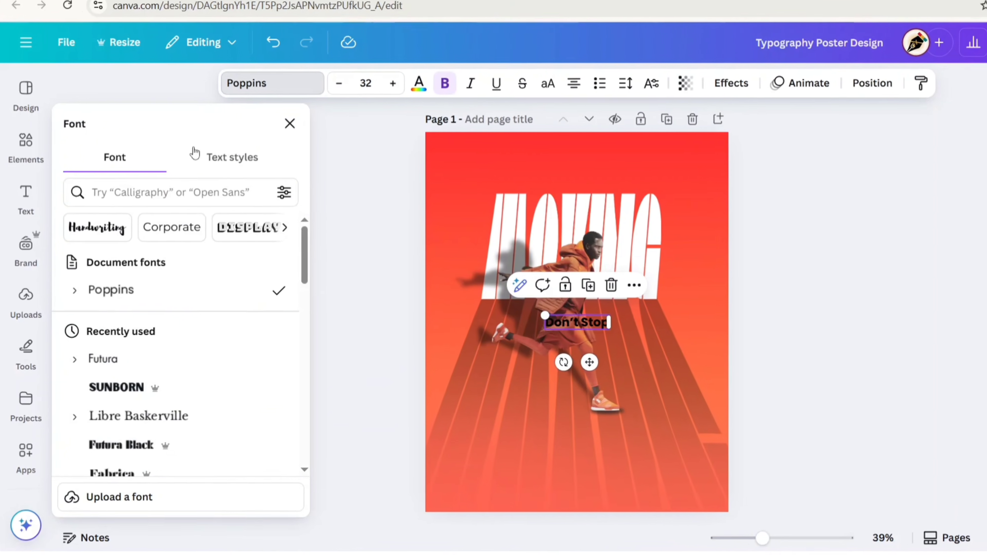
click(187, 192)
text(fu)
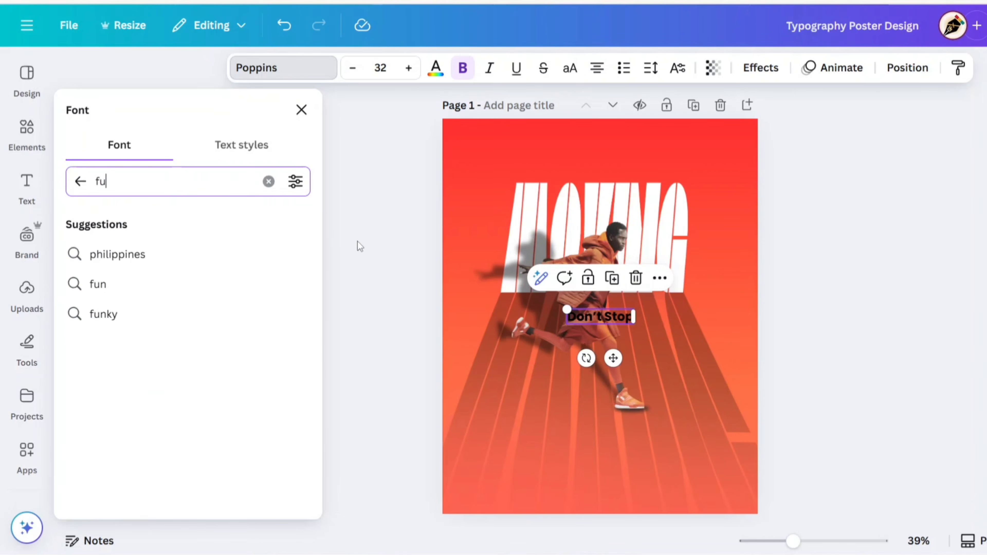
text(tura)
key(Return)
click(78, 253)
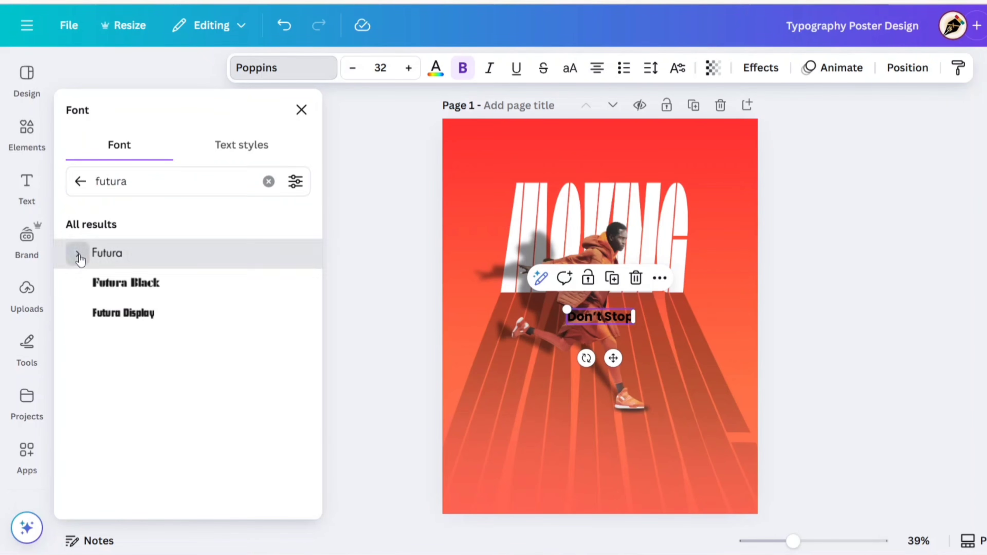
click(132, 343)
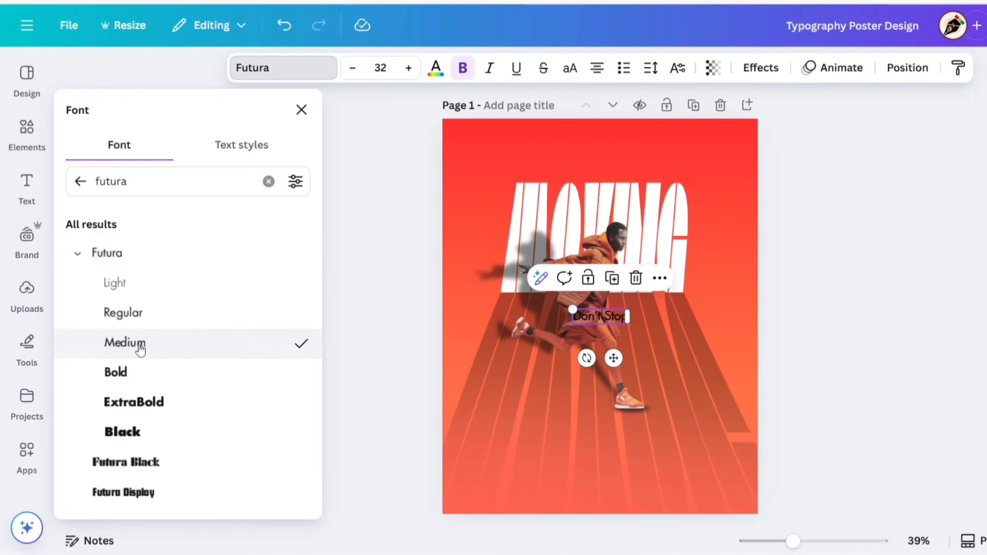
Format the "Don't Stop" heading at size 35 in white, all uppercase.
click(381, 67)
text(35)
key(Return)
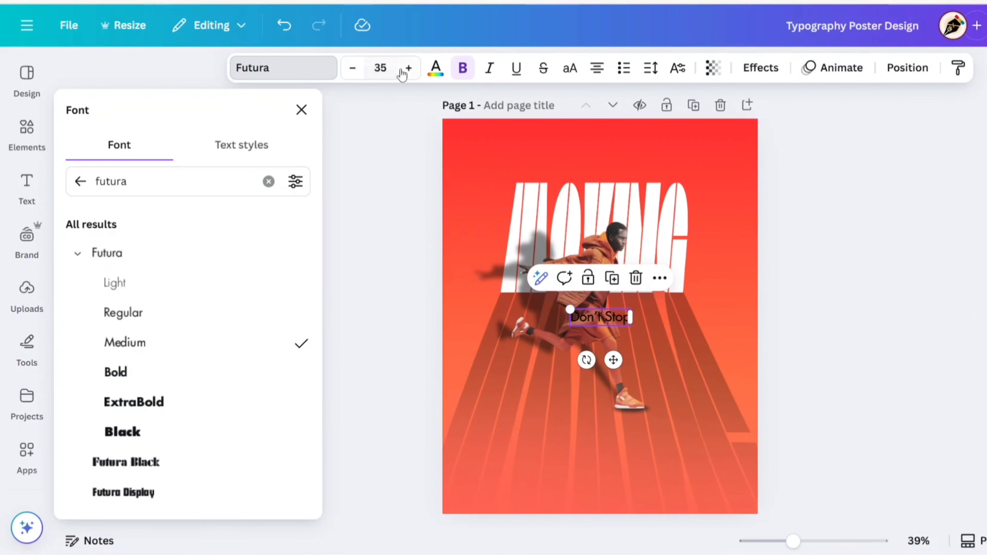
click(436, 68)
click(110, 444)
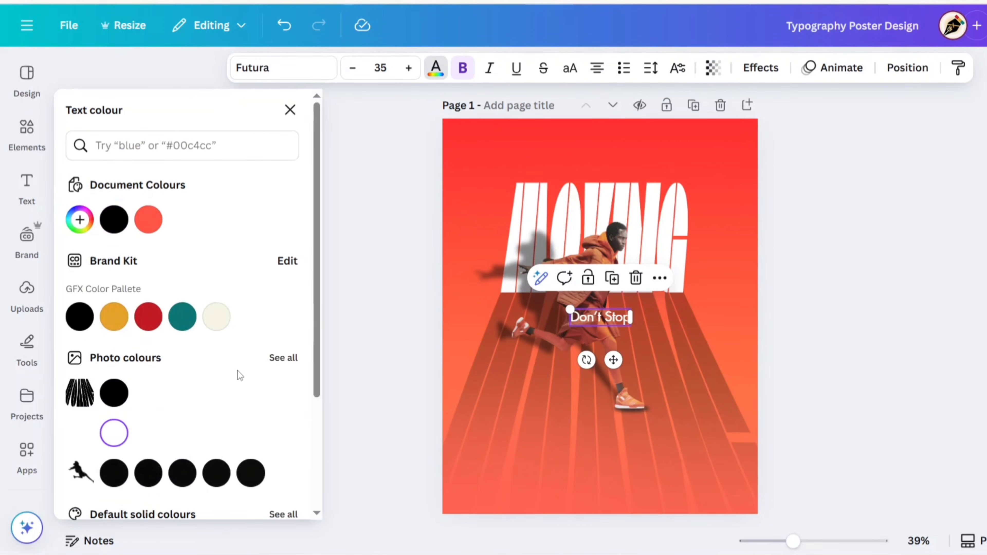
click(570, 70)
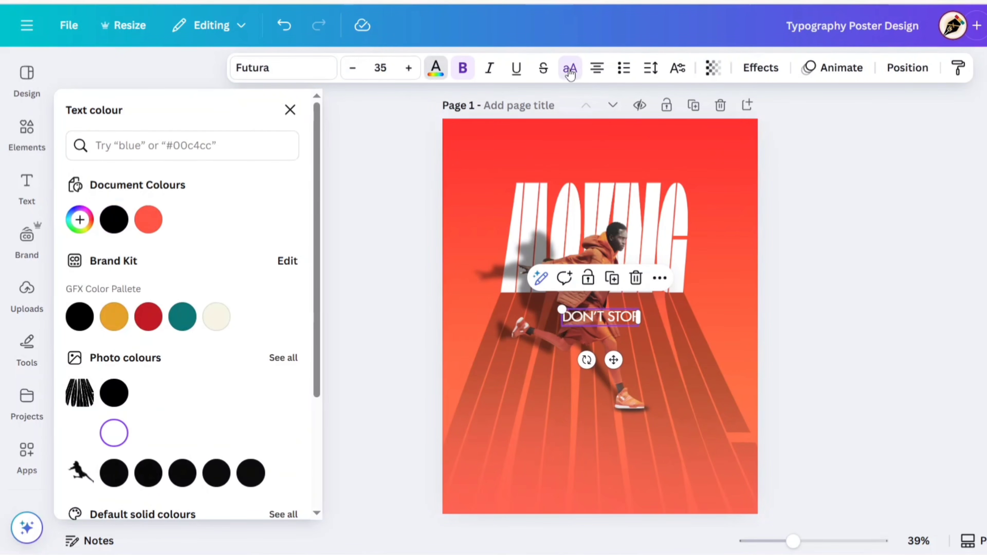
Set the heading's letter spacing to 50 and place it centred just above the "MOVING" lettering.
click(649, 68)
click(719, 129)
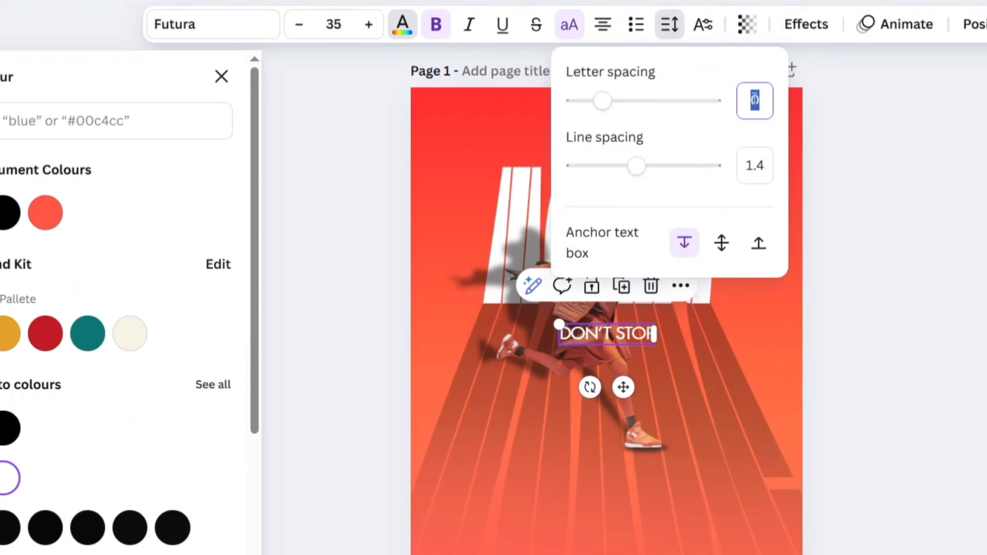
text(50)
key(Return)
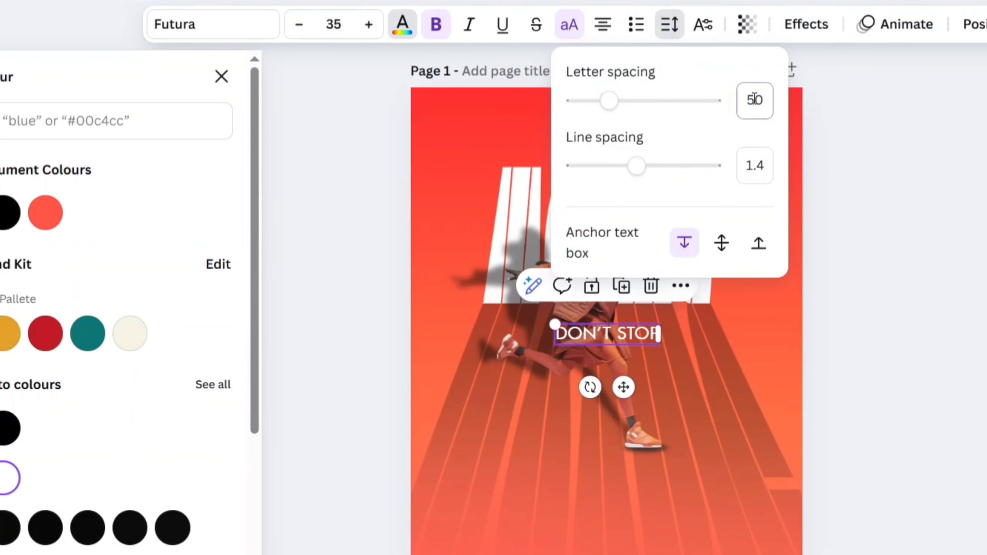
click(220, 79)
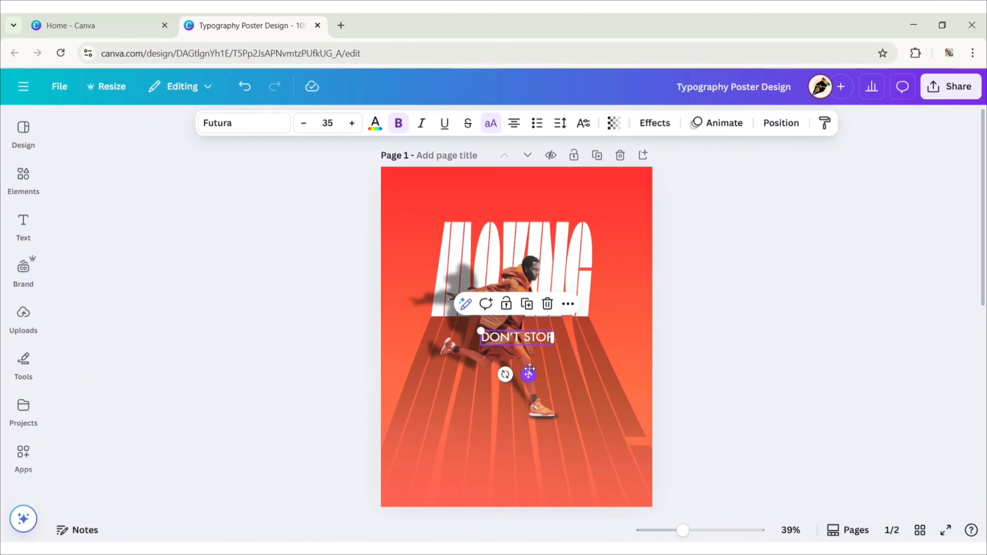
drag(529, 370, 529, 252)
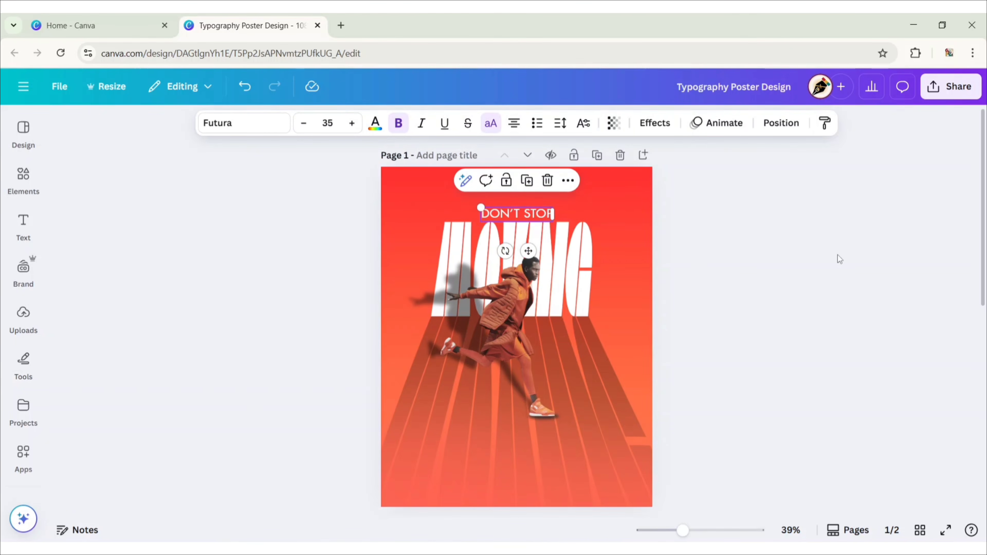
Duplicate the heading below the runner and replace its text with "LIFE IS ABOUT HOW MUCH YOU CAN TAKE AND KEEP FIGHTING, HOW MUCH YOU CAN SUFFER AND KEEP MOVING FORWARD.".
click(530, 184)
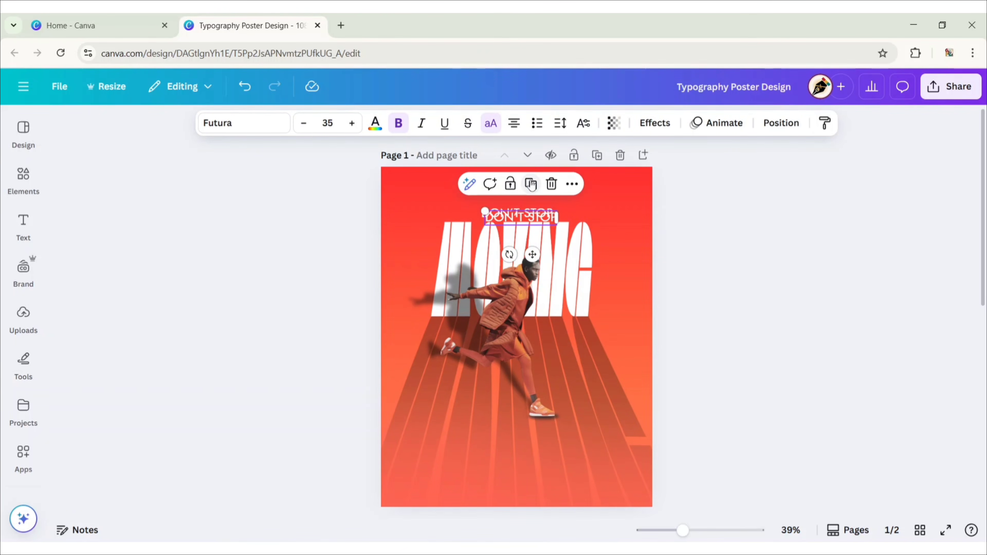
drag(532, 255, 500, 472)
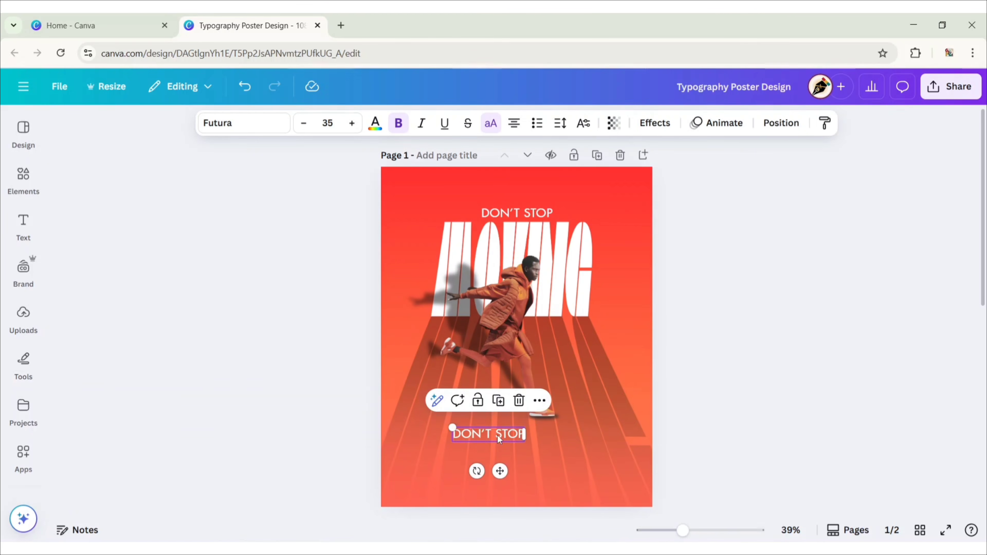
double_click(500, 437)
text(LIFE IS ABOUT HOW MUCH YOU CAN TAKE AND KEEP FIGHTING, HOW MUCH YOU CAN SUFFER AND KEEP MOVING FORWARD.)
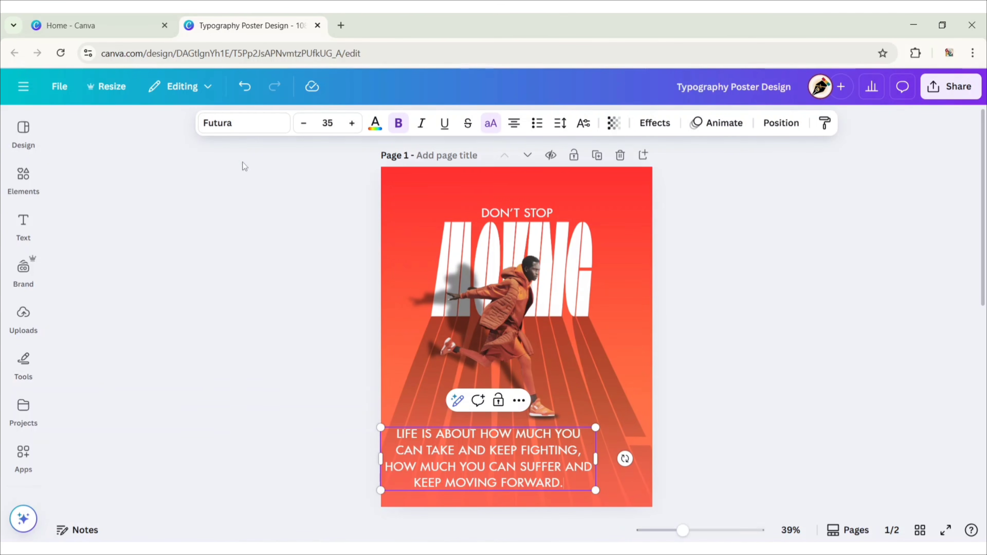
Set the quote's font to Futura Light at size 20.
click(241, 123)
click(66, 283)
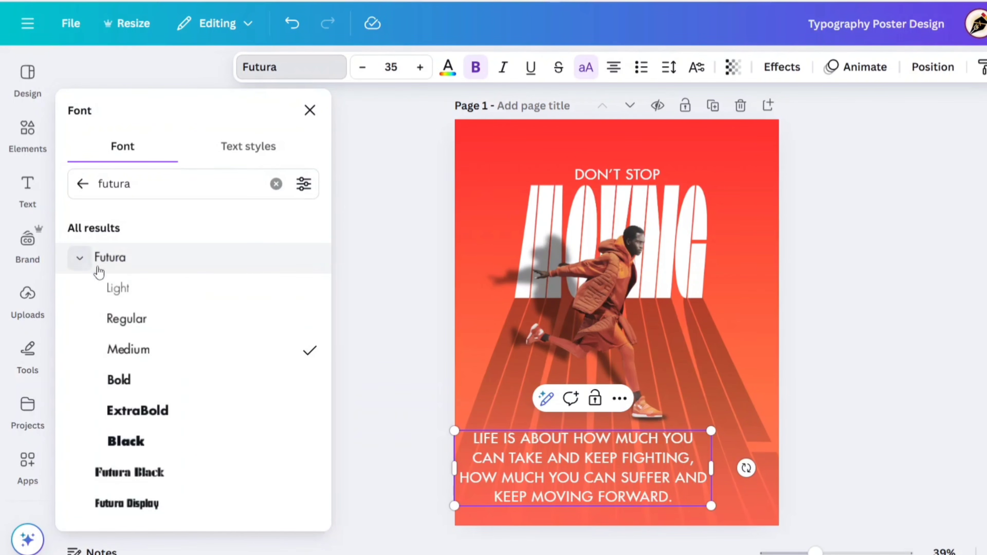
click(118, 291)
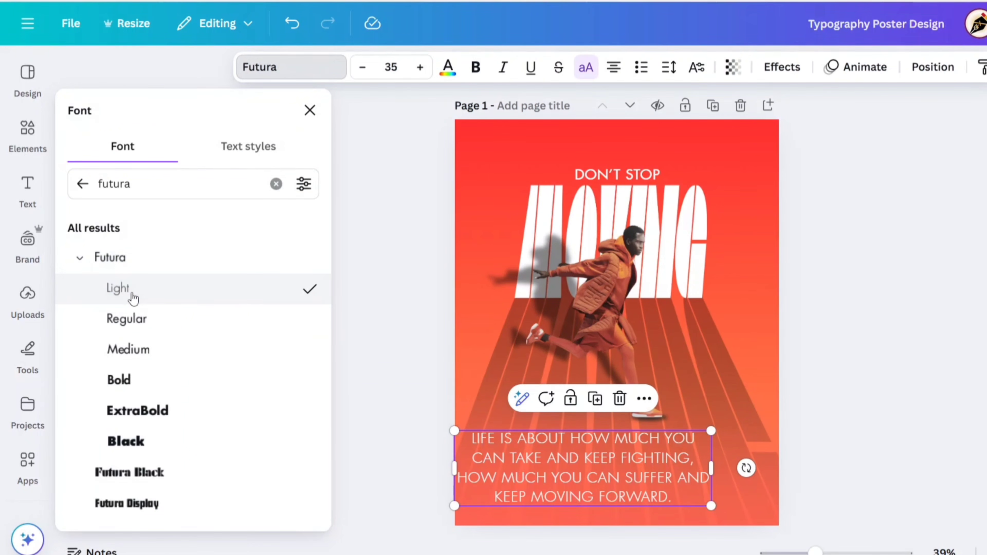
click(309, 110)
click(388, 67)
text(20)
key(Return)
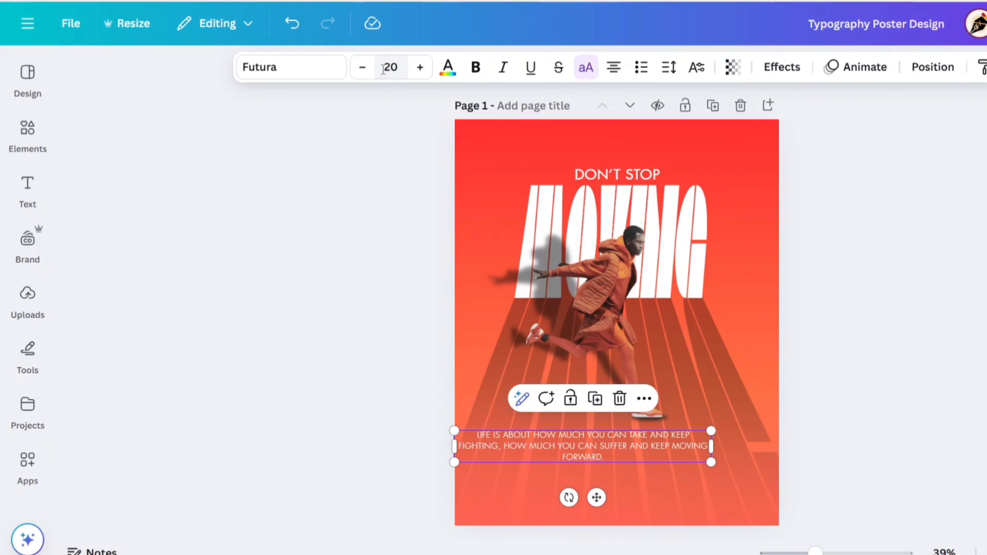
Move the quote to the poster's bottom edge, widen its text box to fit two lines and centre it.
click(340, 363)
click(537, 446)
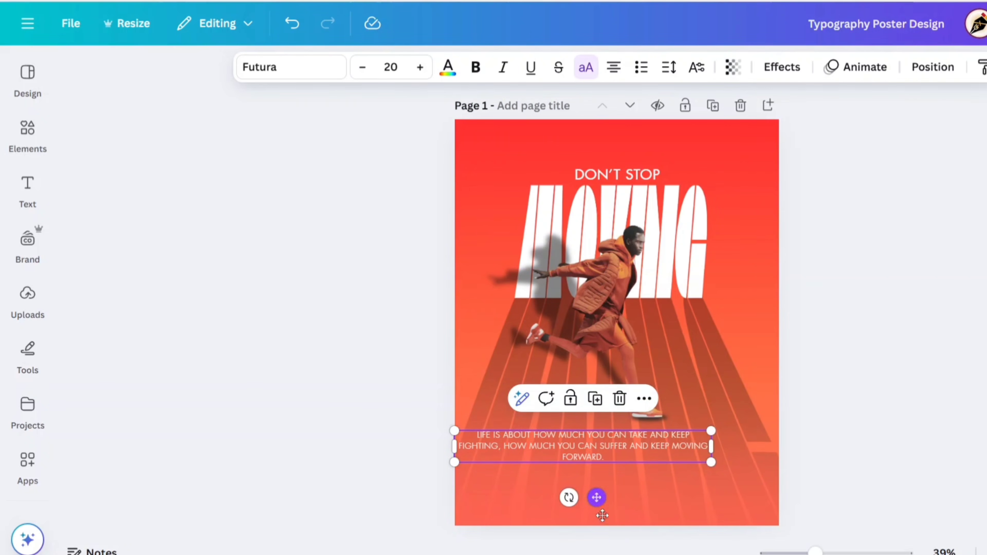
drag(596, 497, 630, 546)
drag(745, 494, 814, 501)
drag(660, 533, 631, 552)
click(871, 321)
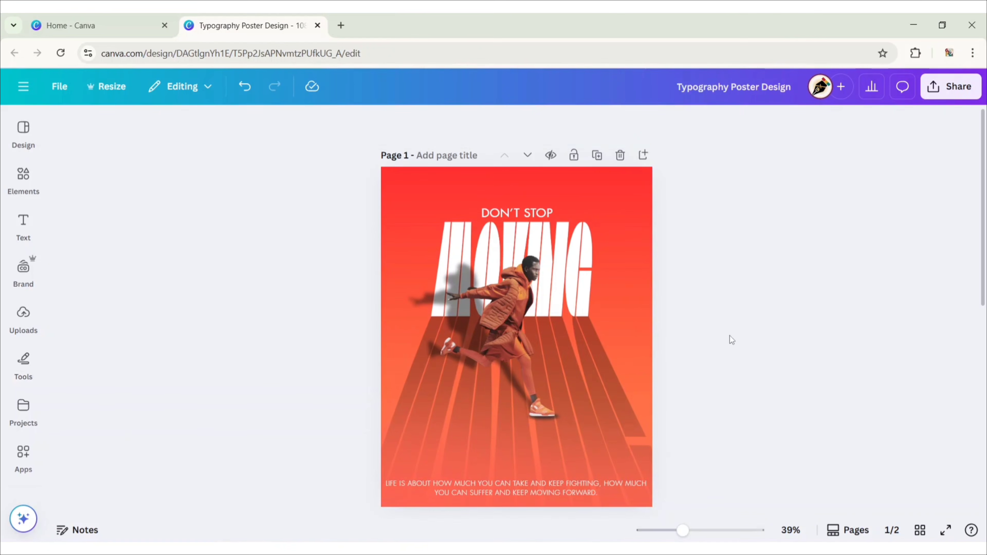